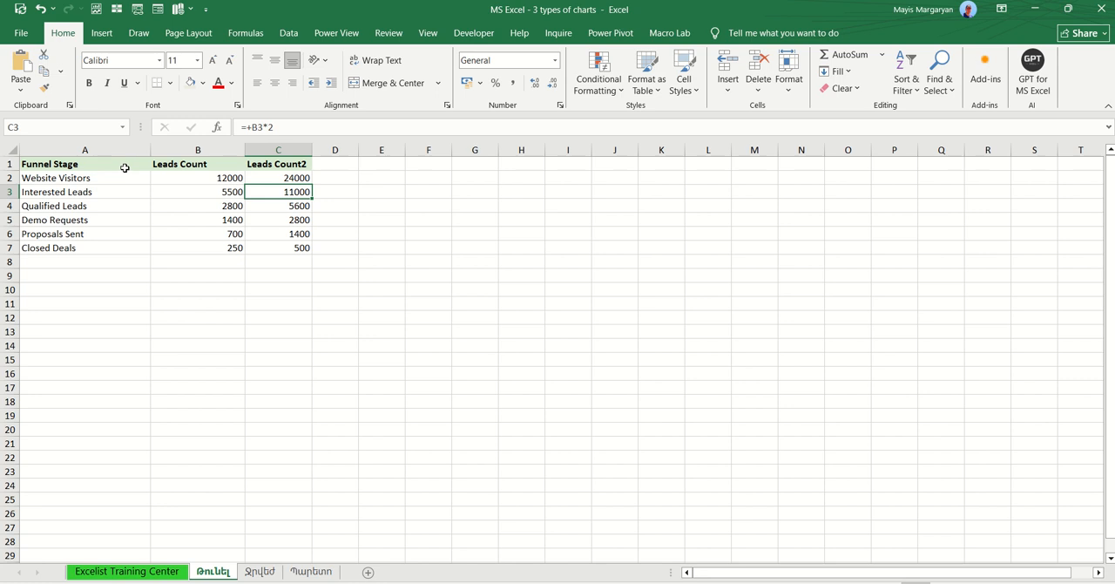
# Step: Insert a funnel chart from the Funnel Stage and Leads Count data in A1:B7
pyautogui.moveTo(125, 167); pyautogui.dragTo(199, 255)
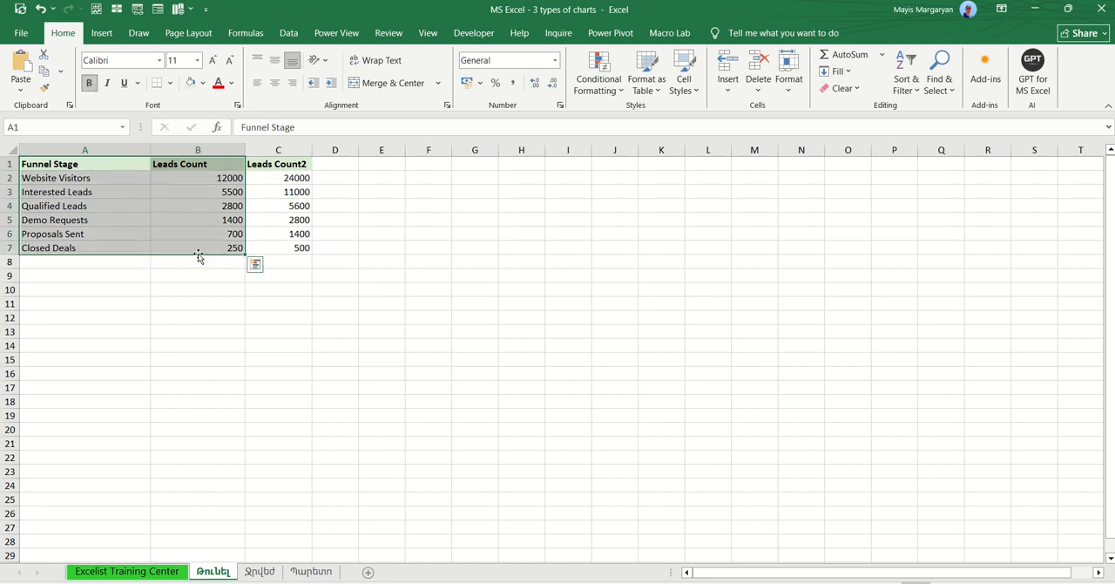
pyautogui.click(102, 32)
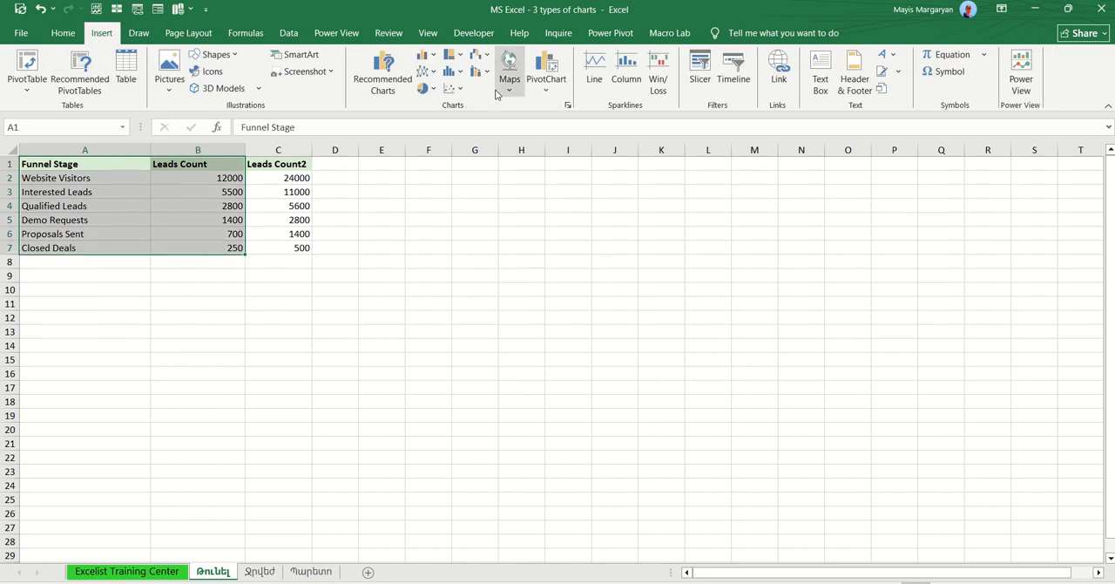
pyautogui.click(427, 90)
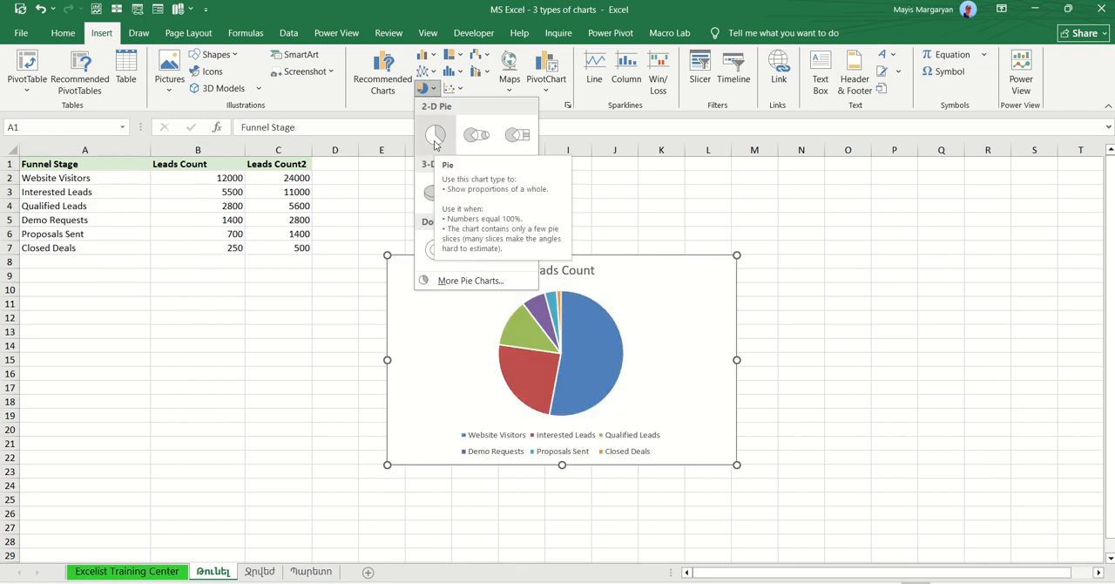
pyautogui.click(486, 75)
pyautogui.click(462, 74)
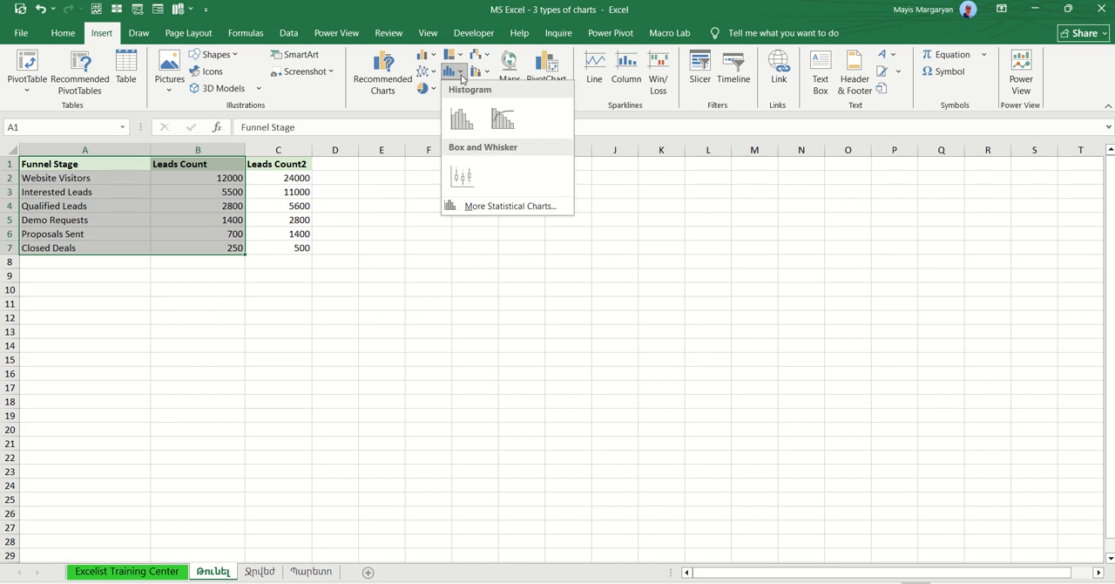
pyautogui.click(487, 57)
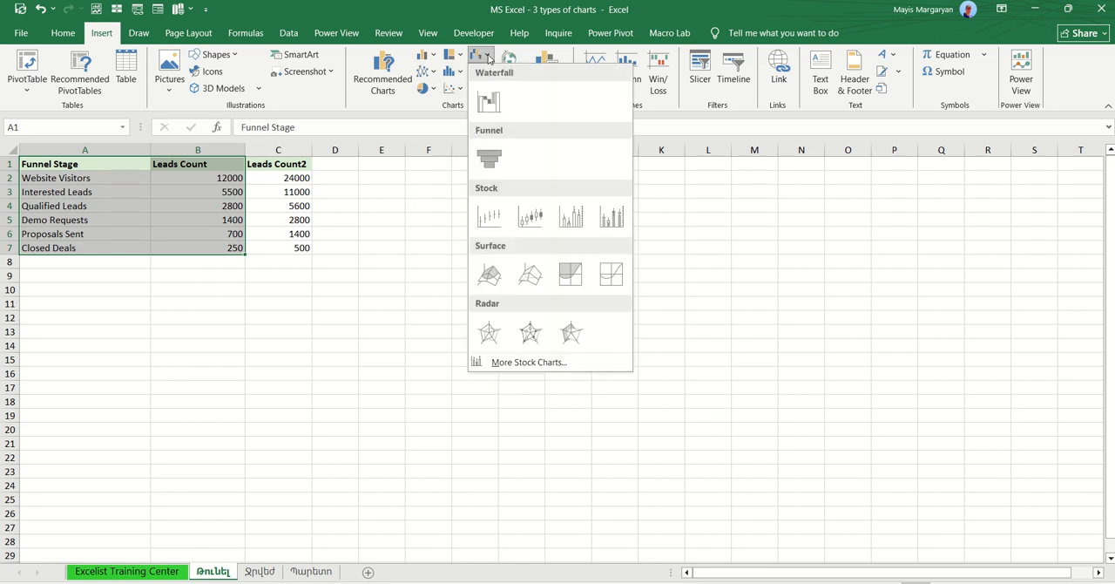
pyautogui.click(488, 162)
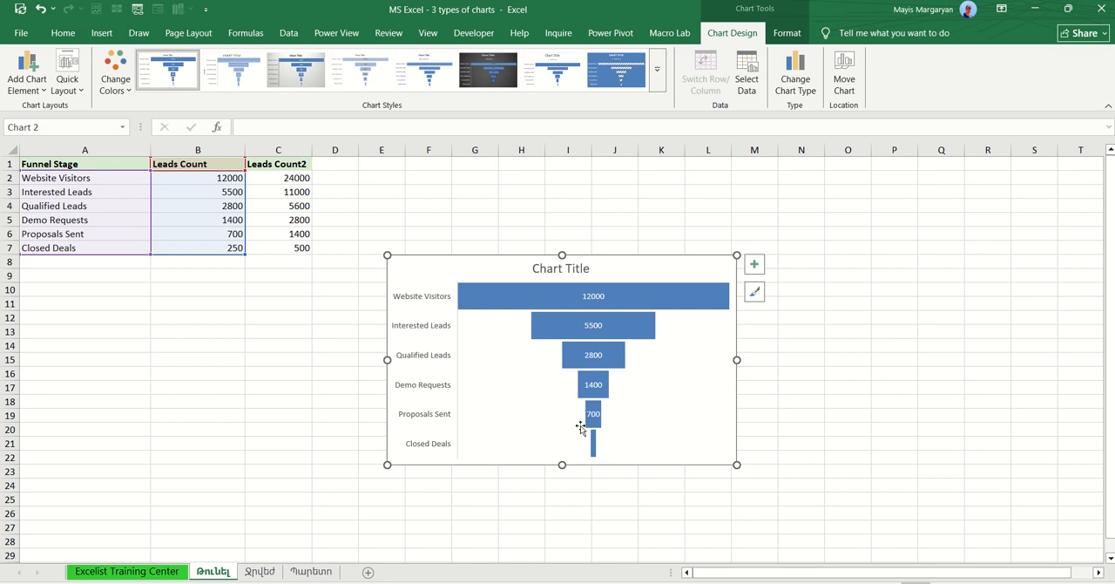
# Step: Widen the funnel chart and switch its source values from the Leads Count column to Leads Count2
pyautogui.moveTo(737, 360); pyautogui.dragTo(793, 360)
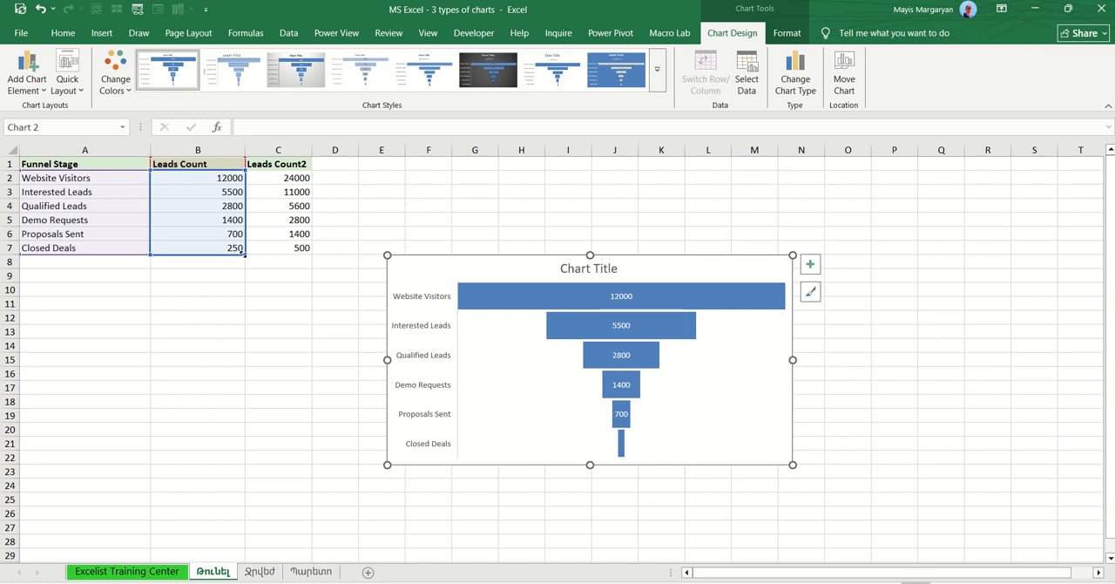
pyautogui.moveTo(244, 254); pyautogui.dragTo(306, 254)
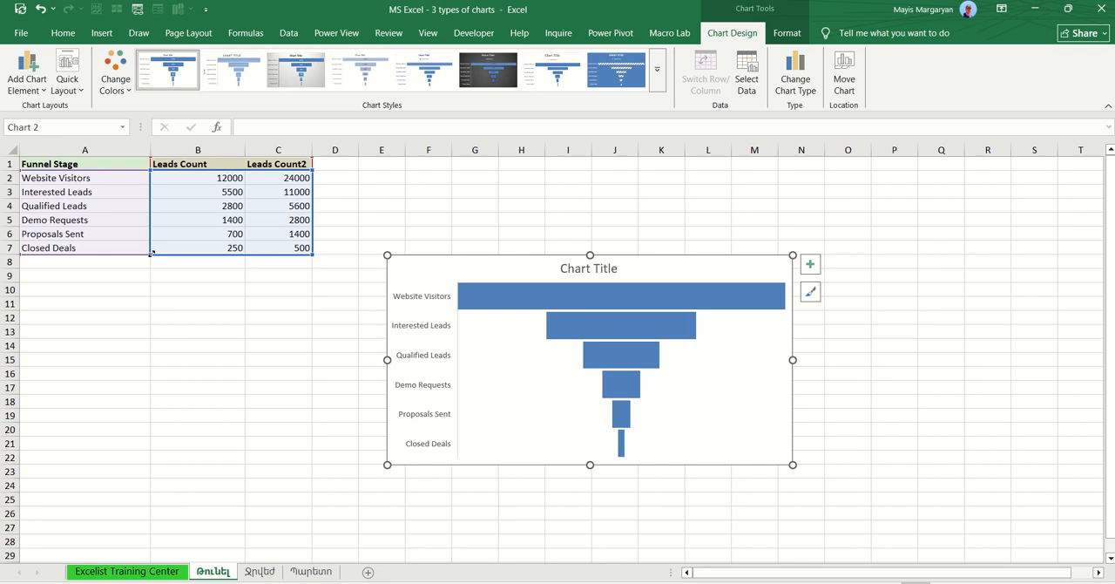
pyautogui.moveTo(151, 253); pyautogui.dragTo(221, 252)
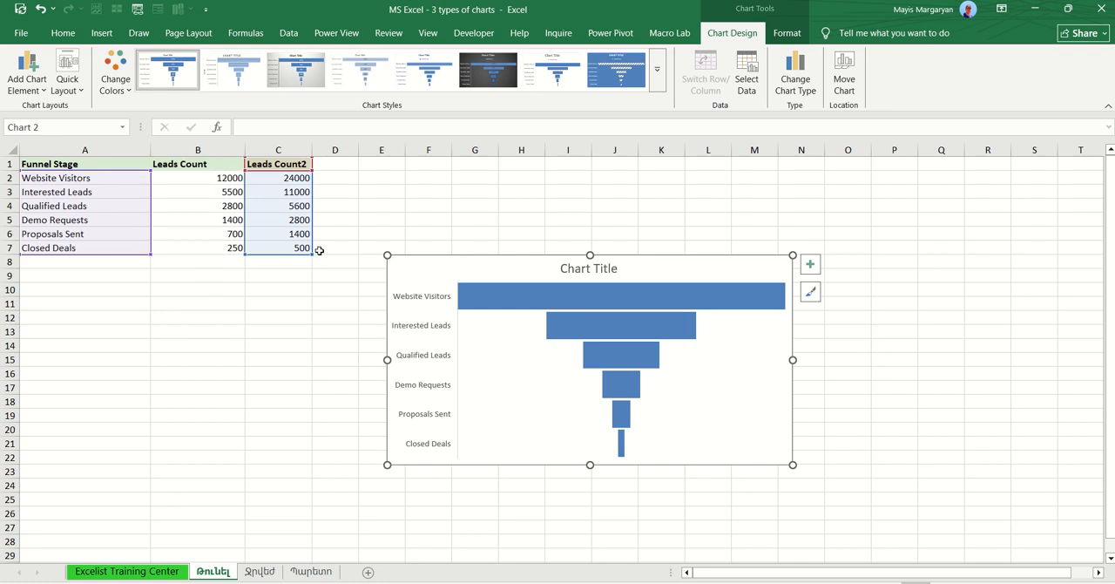
# Step: Change the Website Visitors formula in cell C2 to =+B2*3
pyautogui.click(292, 178)
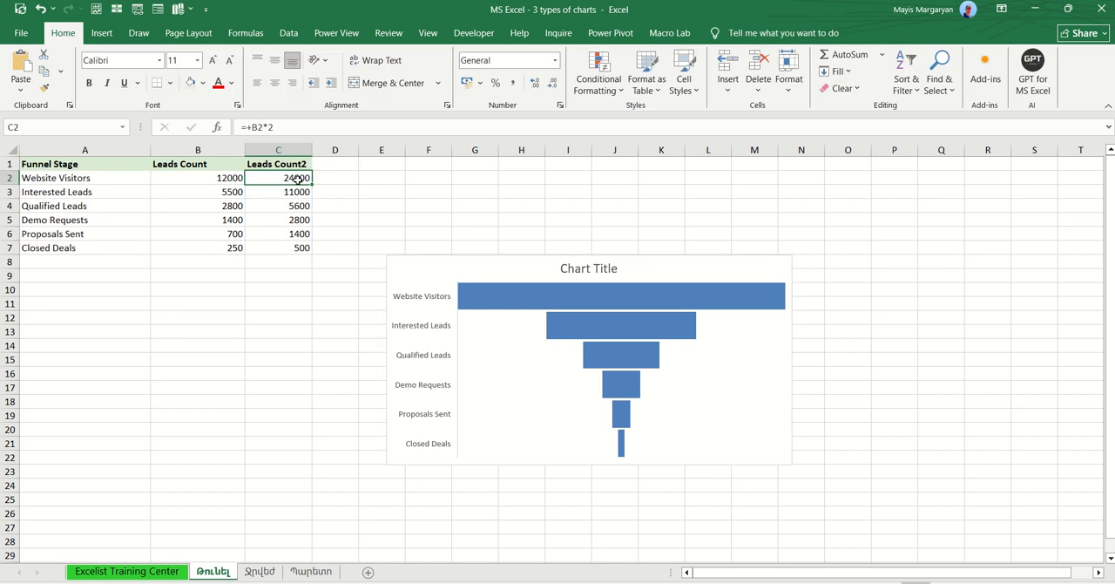
pyautogui.doubleClick(298, 177)
pyautogui.press('BackSpace')
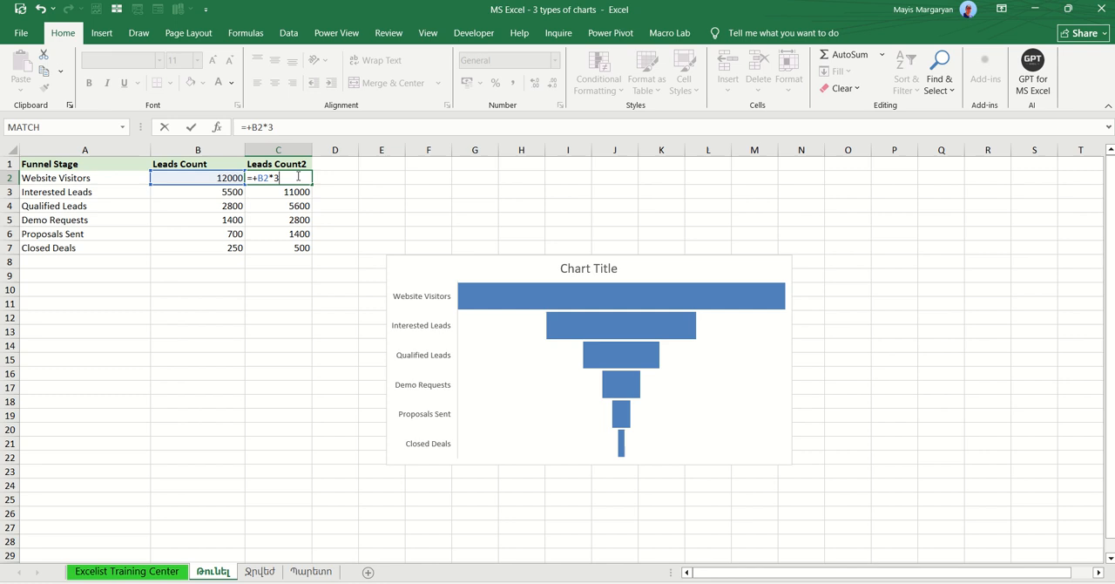
pyautogui.write('3')
pyautogui.press('Return')
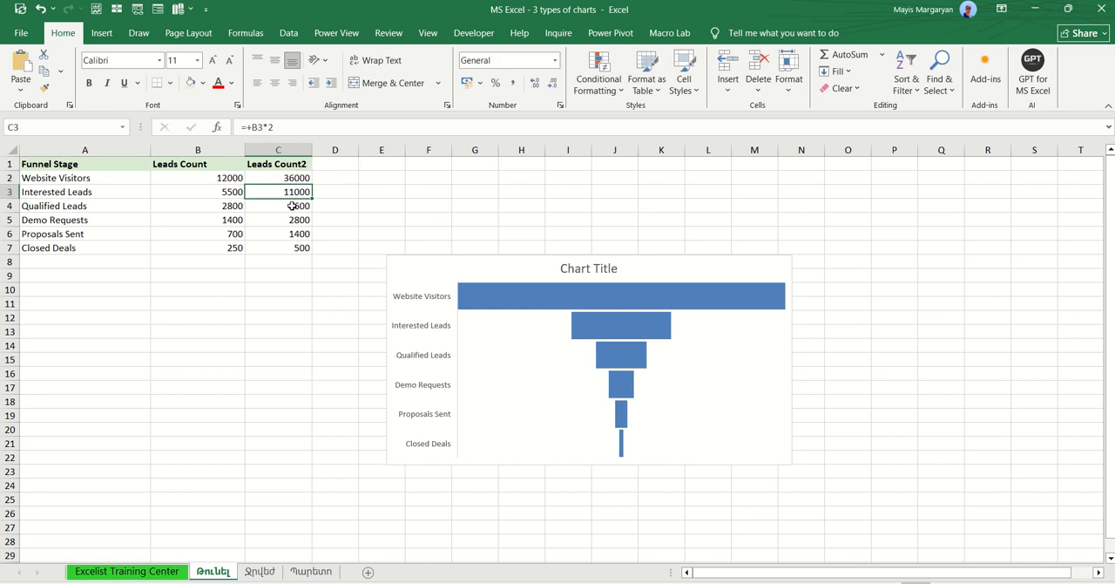
# Step: Change the Leads Count2 formulas for Qualified Leads to =+B4*5 and for Demo Requests to =+B5*3
pyautogui.doubleClick(292, 206)
pyautogui.press('BackSpace')
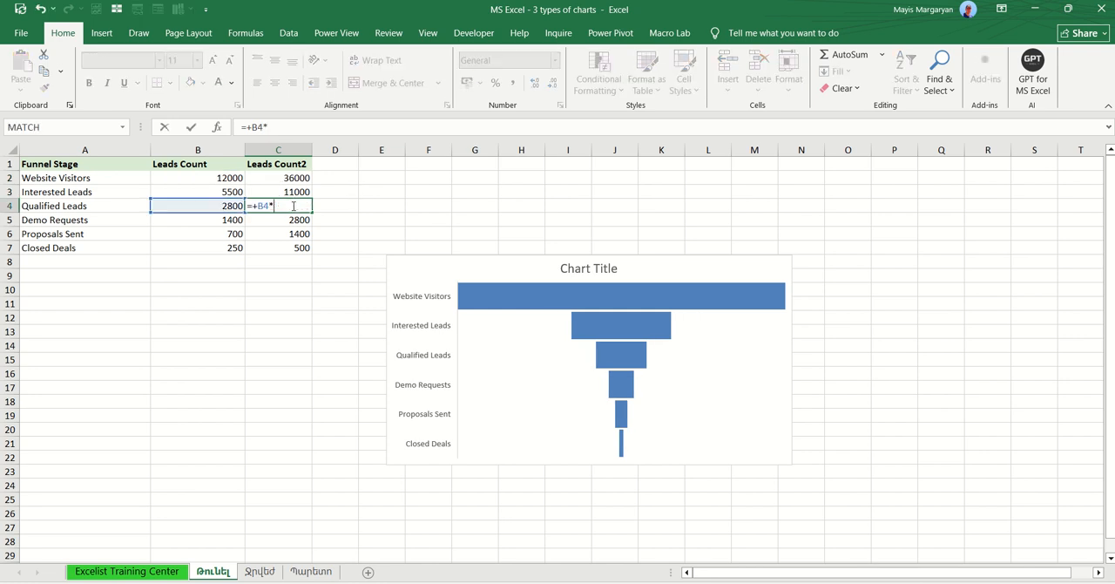
pyautogui.press('Return')
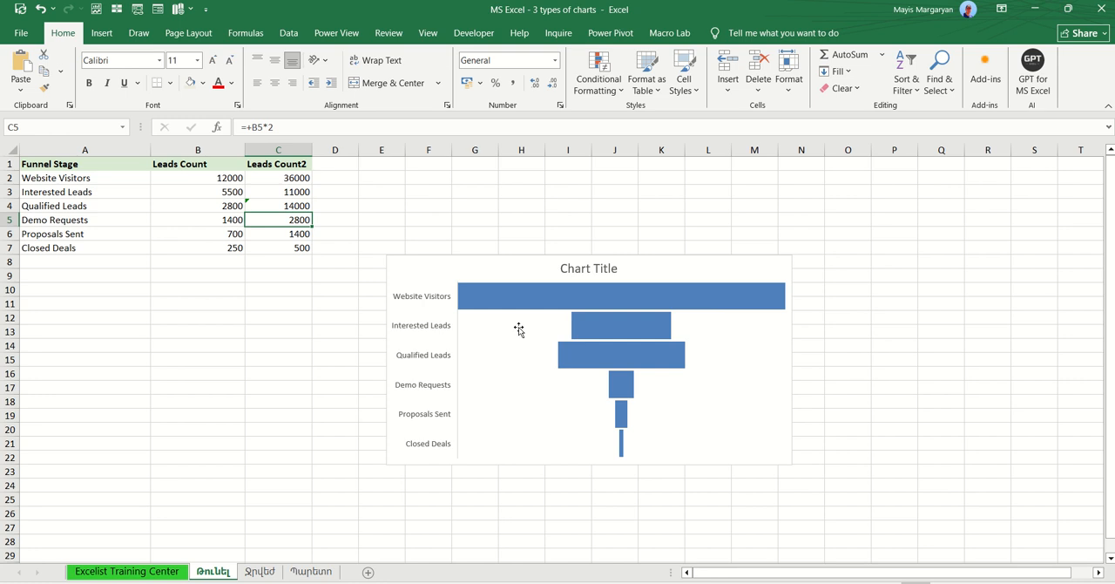
pyautogui.doubleClick(298, 221)
pyautogui.press('BackSpace')
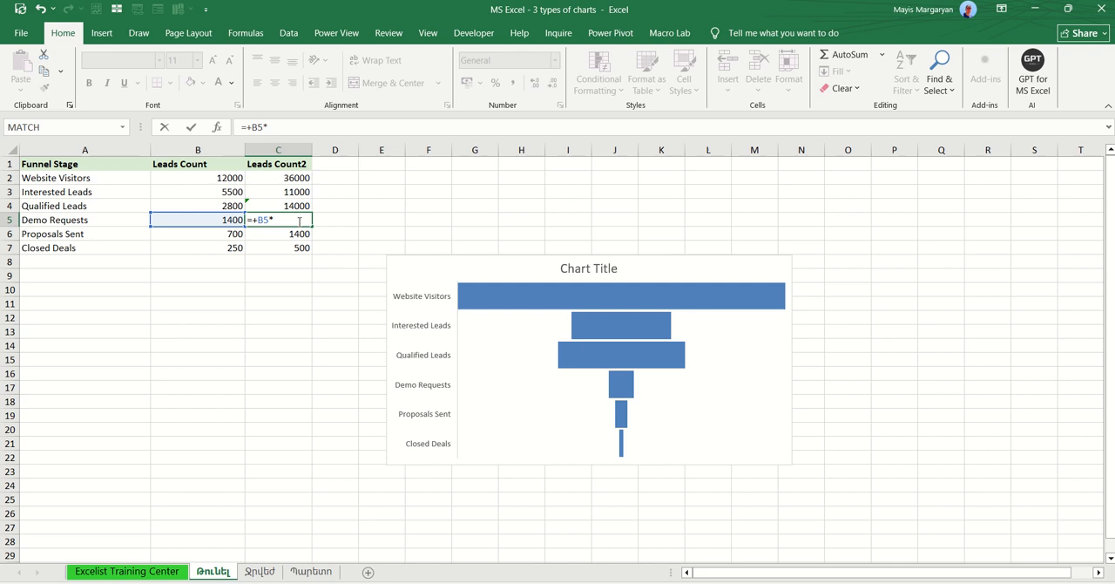
pyautogui.write('3')
pyautogui.press('Return')
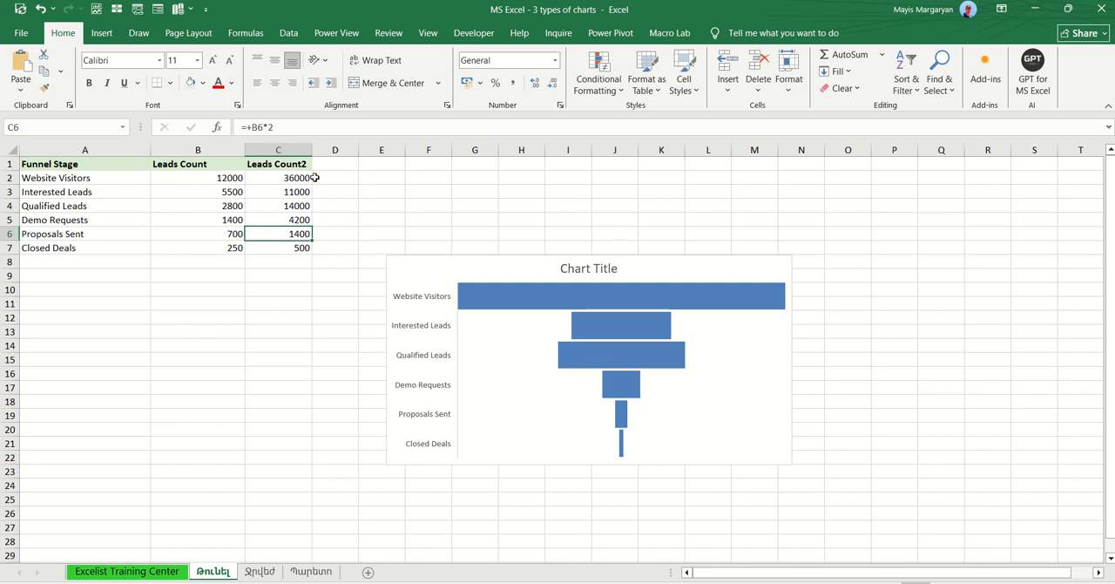
# Step: Sort the funnel table by Leads Count2 from largest to smallest
pyautogui.click(301, 207)
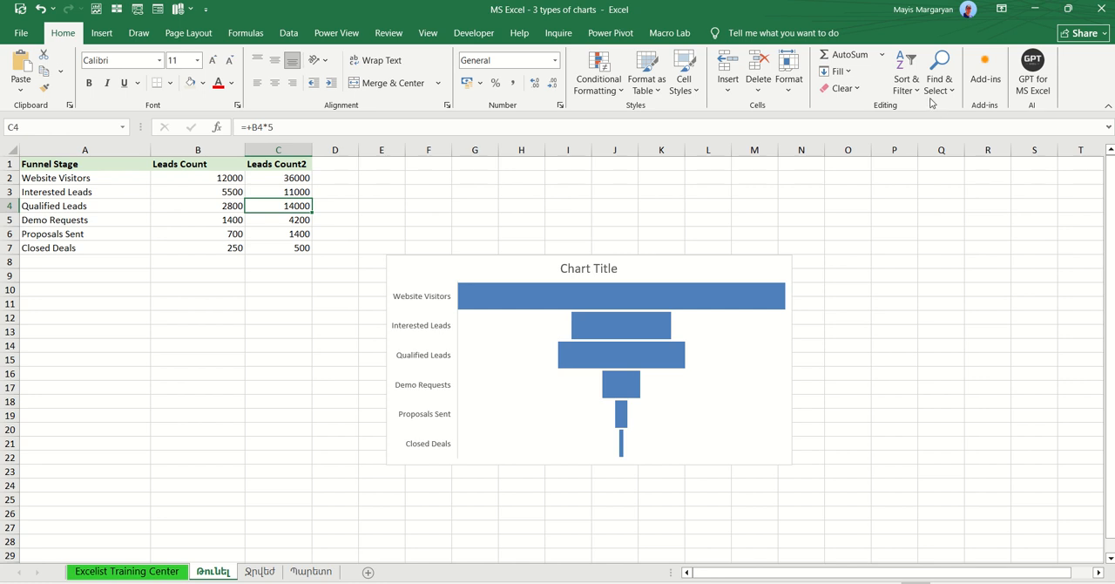
pyautogui.click(906, 84)
pyautogui.click(940, 122)
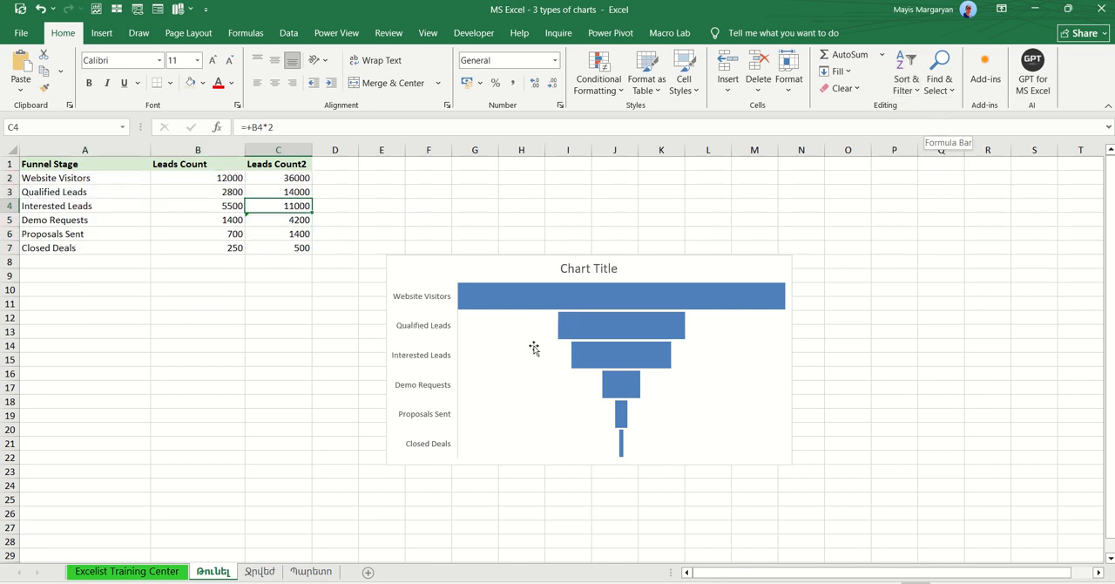
# Step: On the Ջրվեժ sheet, insert a waterfall chart from the measurement data in A1:B7
pyautogui.click(259, 571)
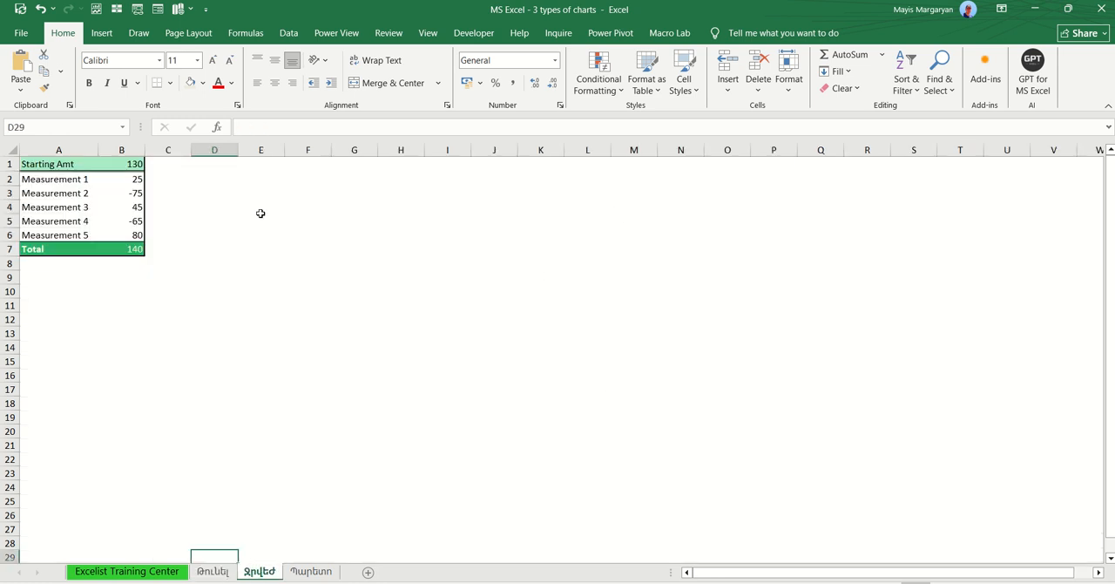
pyautogui.moveTo(72, 164); pyautogui.dragTo(135, 245)
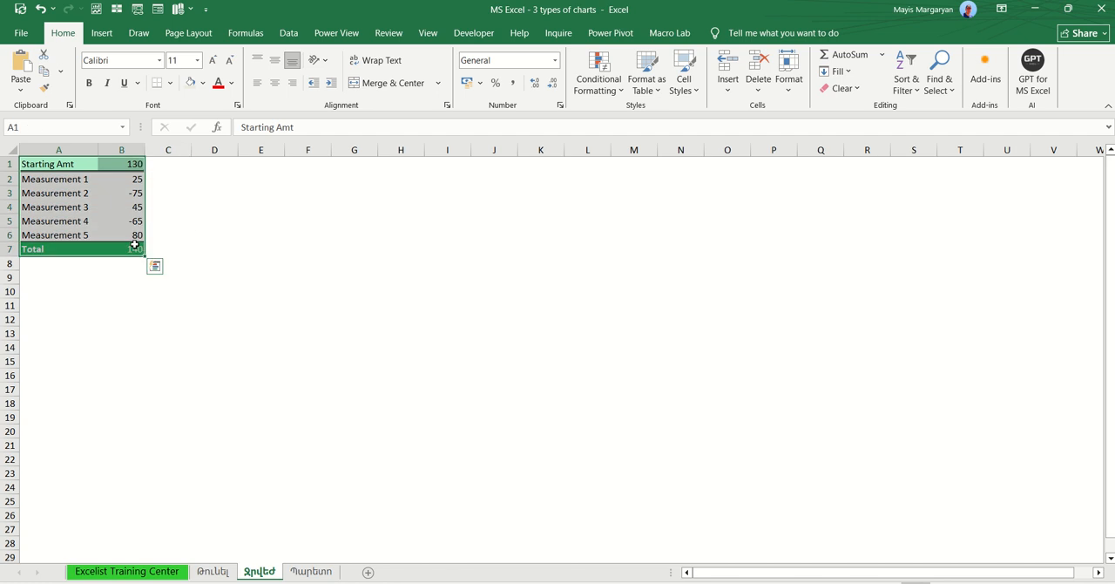
pyautogui.click(104, 35)
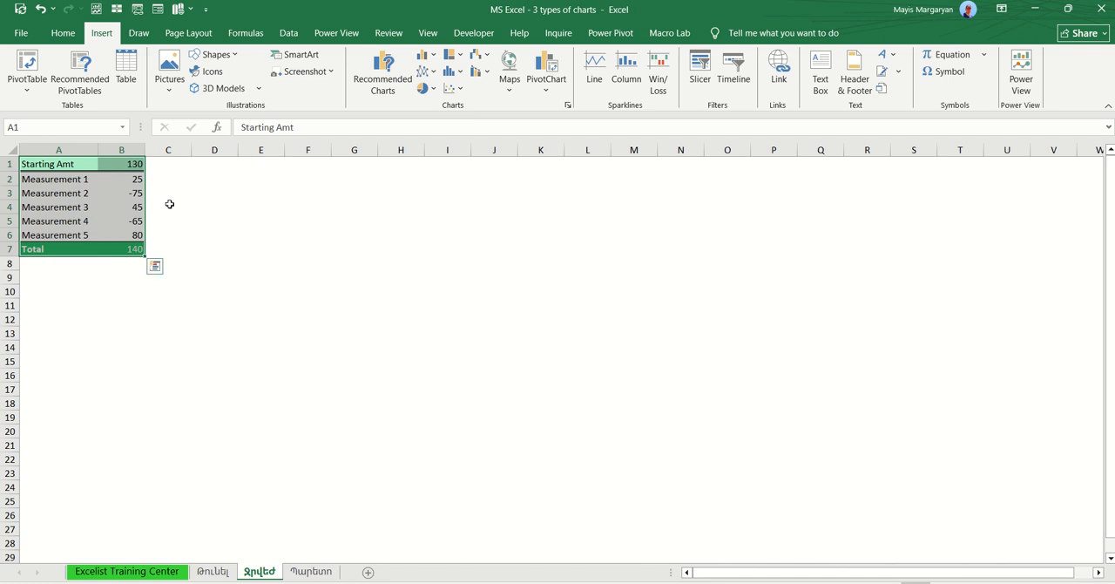
pyautogui.click(485, 76)
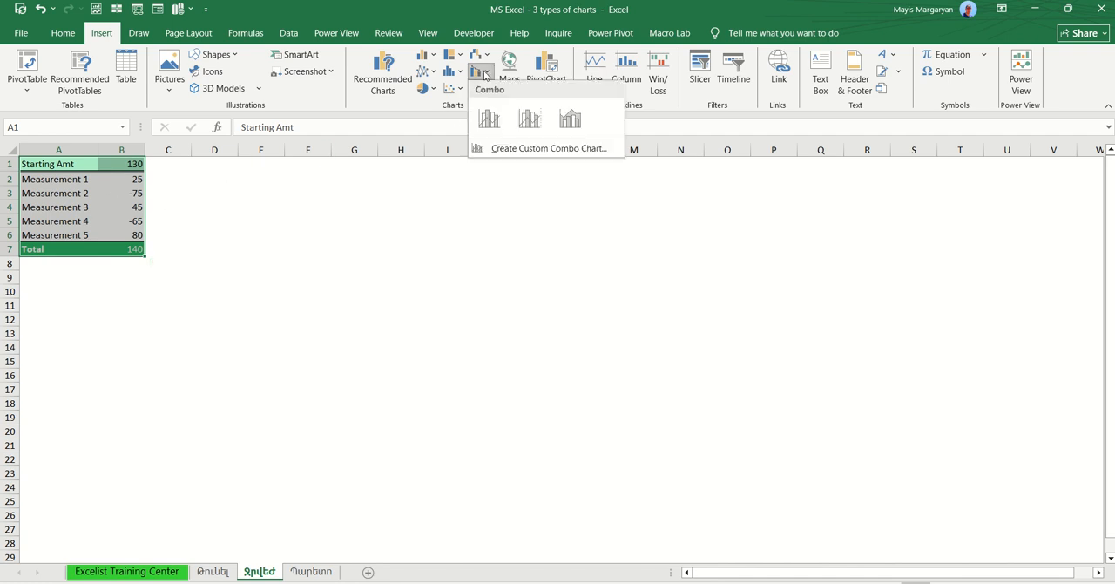
pyautogui.click(461, 74)
pyautogui.click(485, 57)
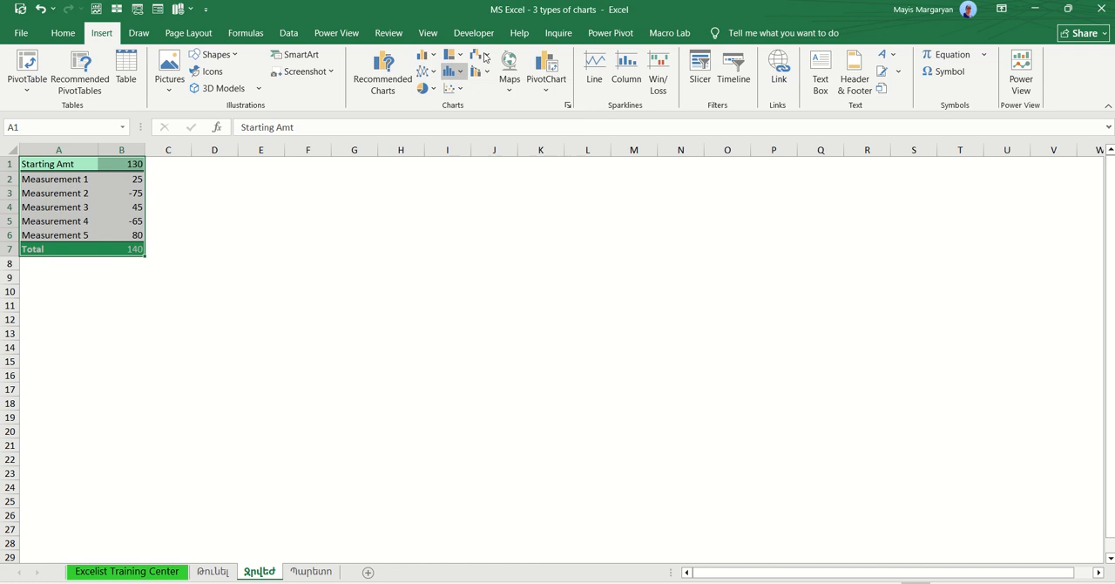
pyautogui.click(489, 102)
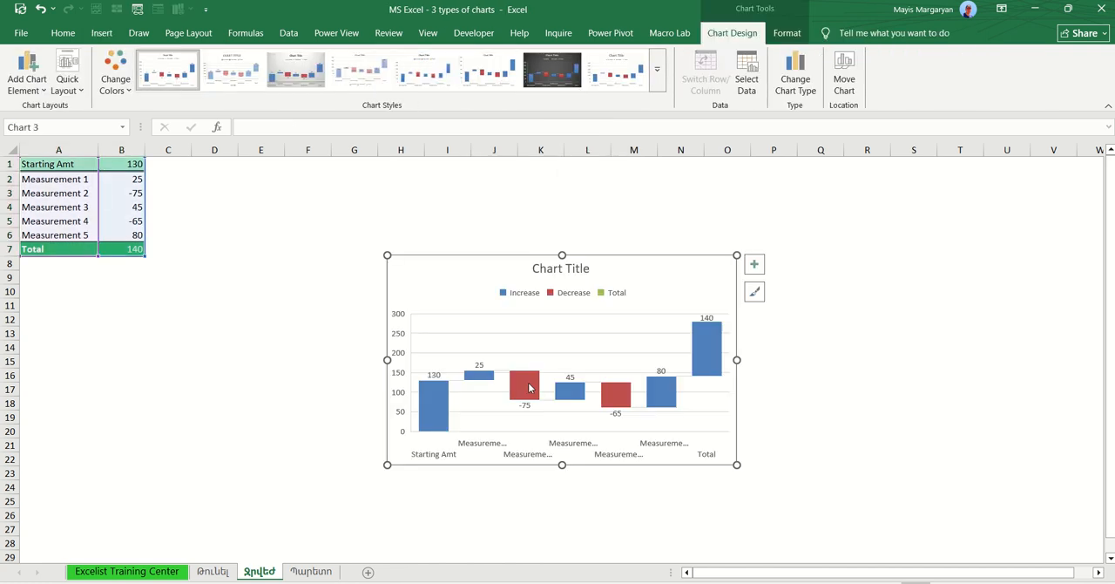
# Step: Delete the waterfall chart's title and enlarge the chart up and left to about column E, row 3
pyautogui.click(557, 273)
pyautogui.press('Delete')
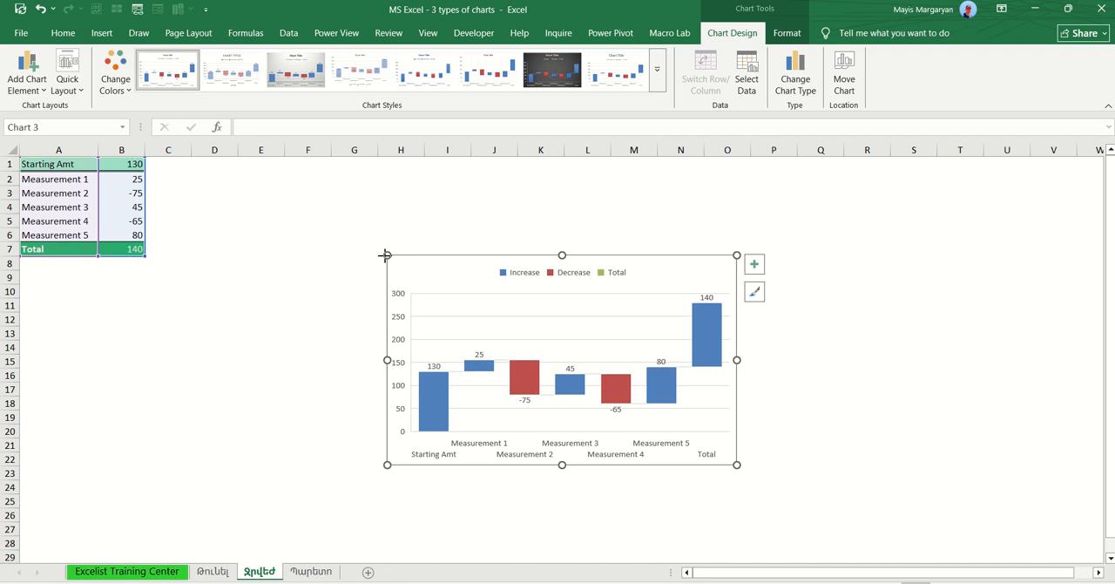
pyautogui.moveTo(387, 255); pyautogui.dragTo(237, 185)
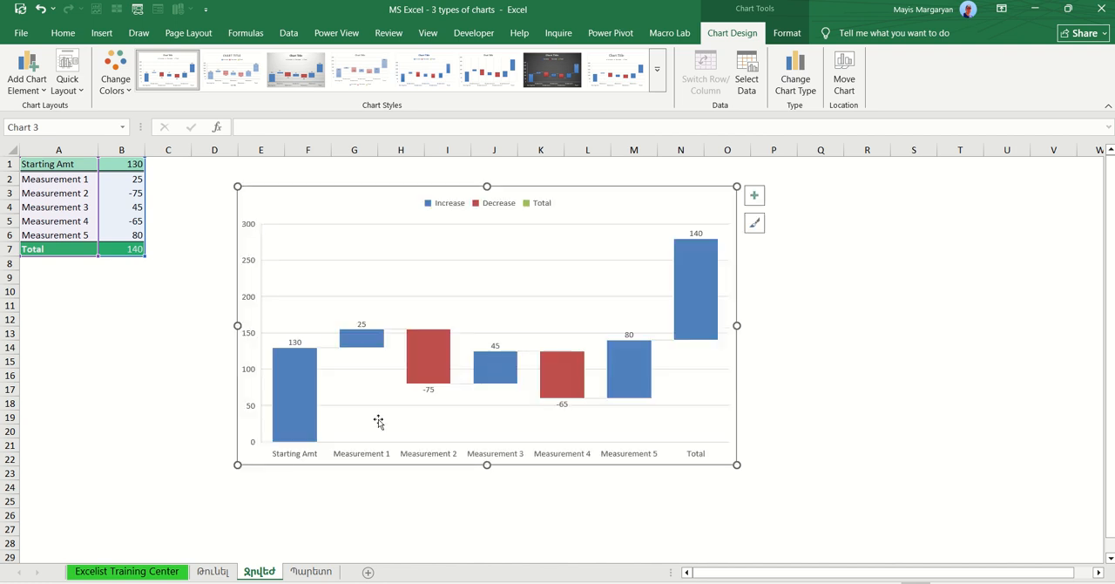
# Step: Examine the waterfall chart's bars from Starting Amt through the measurements to Total, comparing them with the table values
pyautogui.click(296, 414)
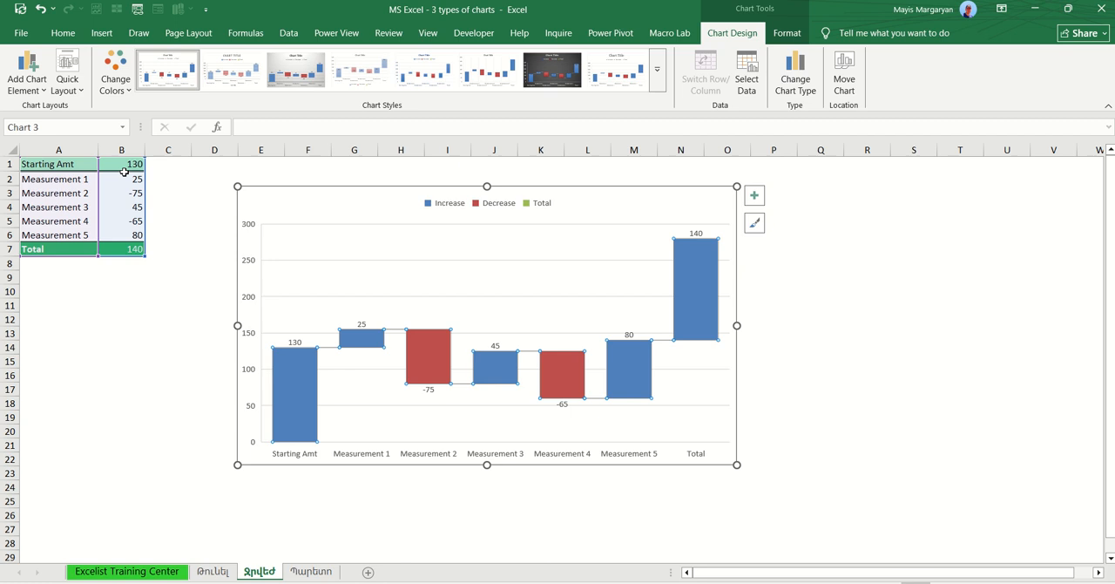
pyautogui.click(364, 339)
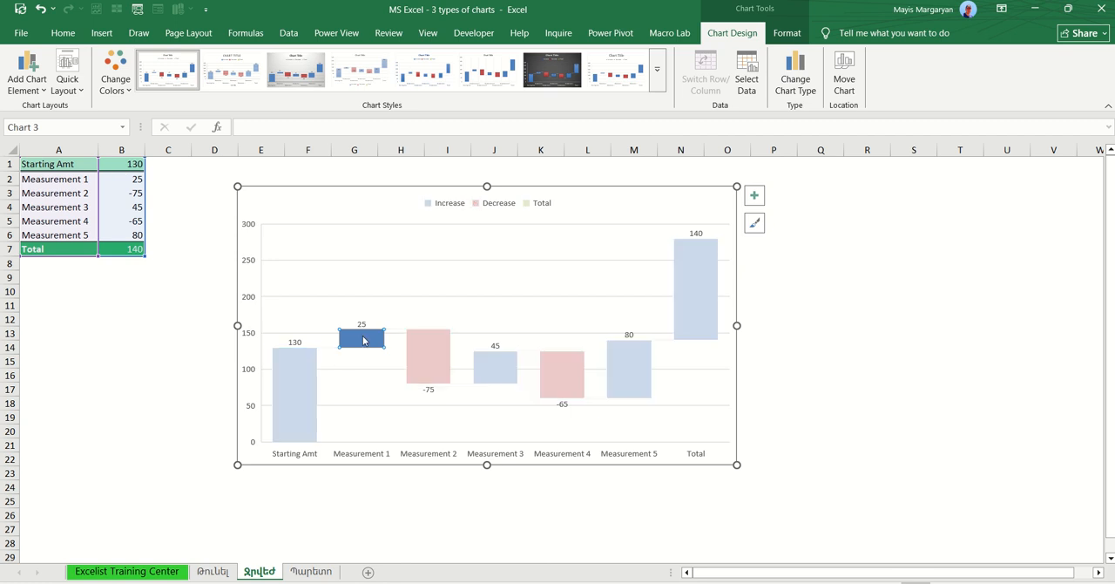
pyautogui.click(132, 182)
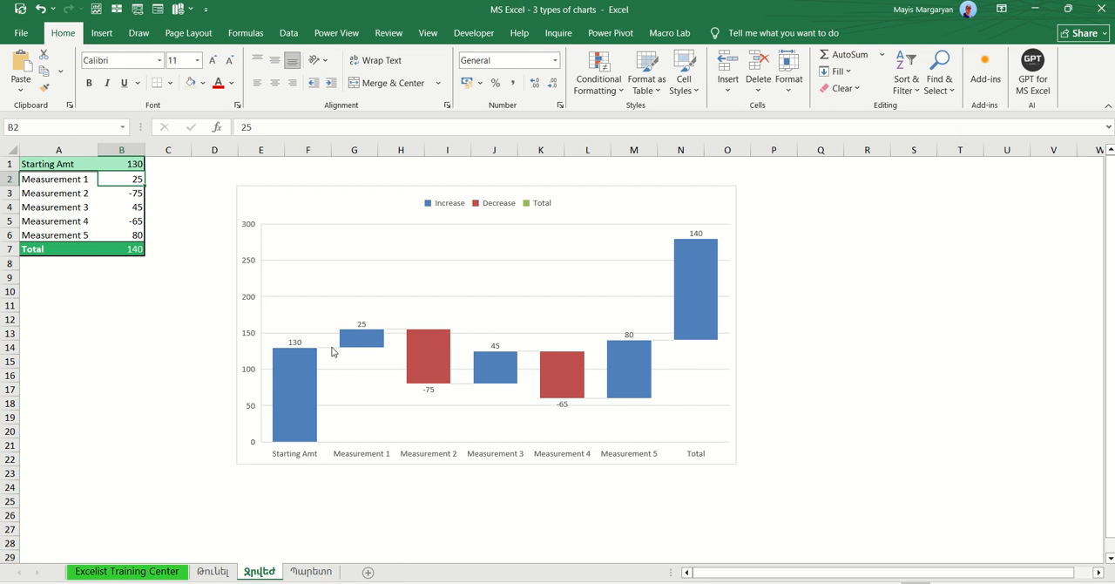
pyautogui.click(372, 345)
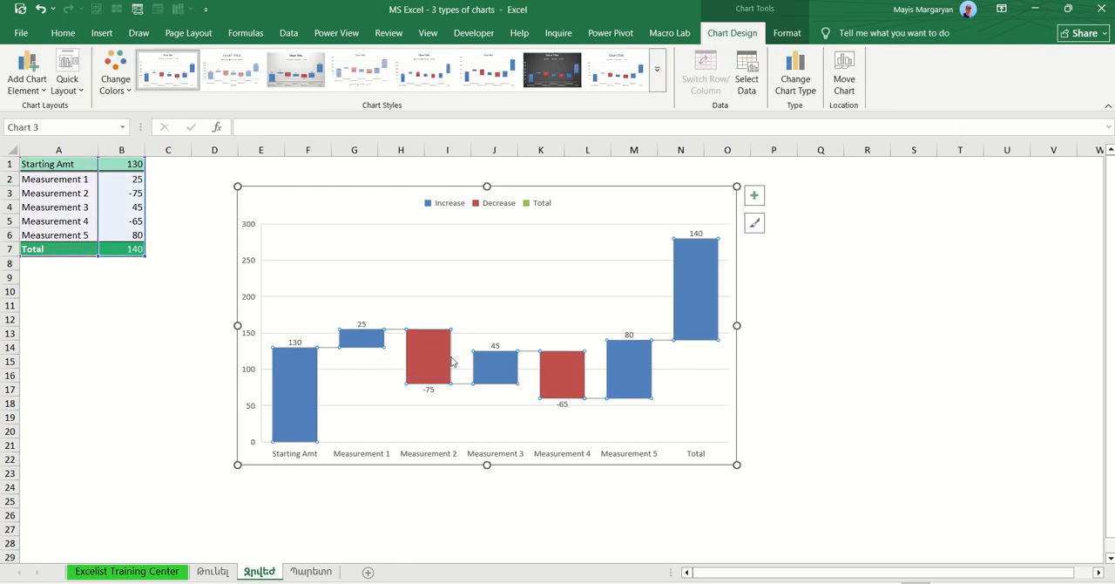
pyautogui.click(430, 351)
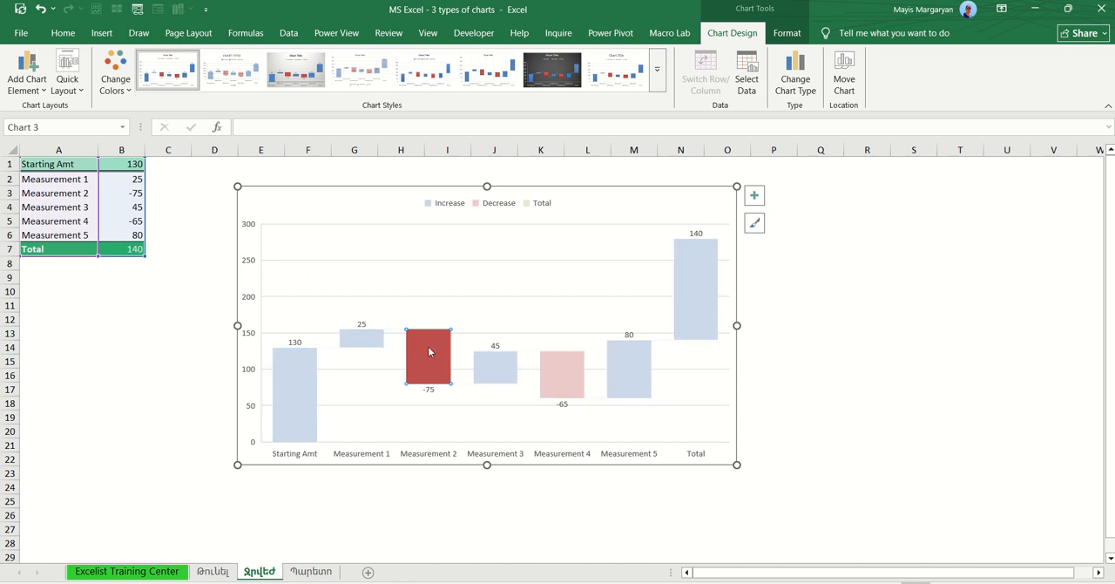
pyautogui.moveTo(354, 342)
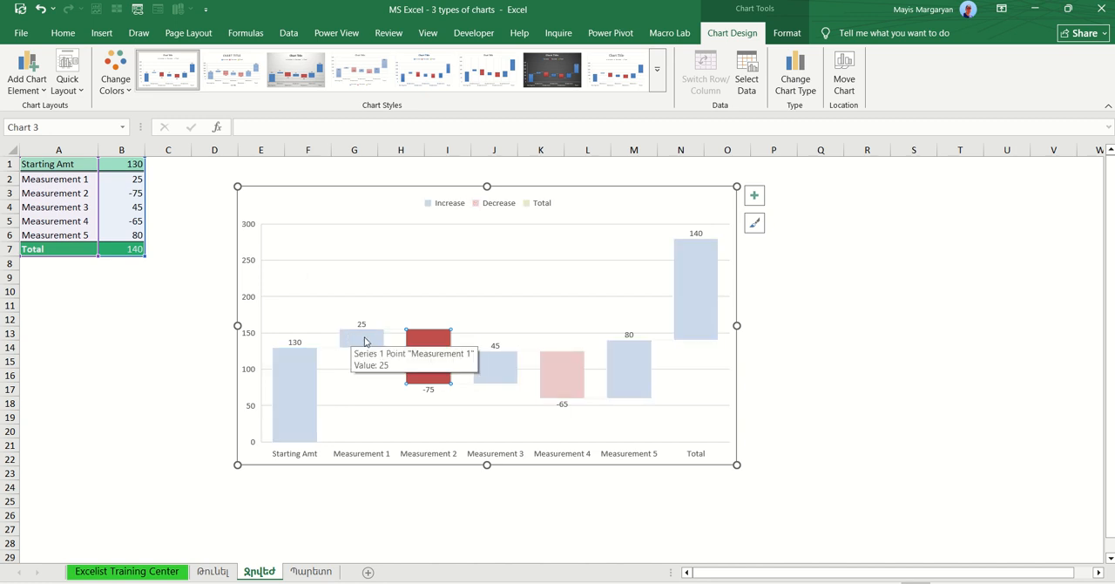
pyautogui.click(513, 377)
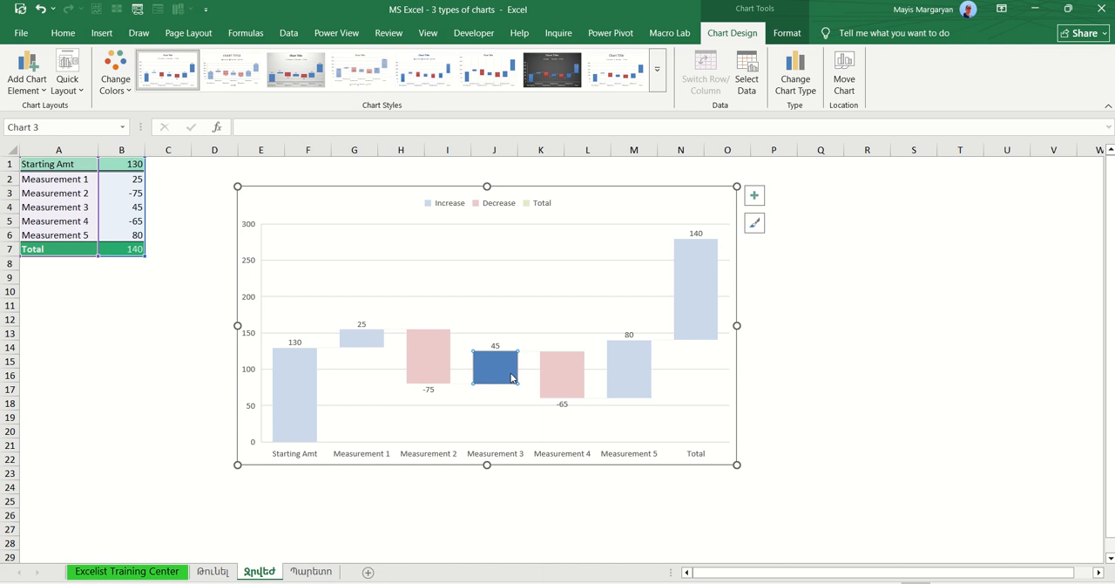
pyautogui.click(575, 389)
pyautogui.click(632, 381)
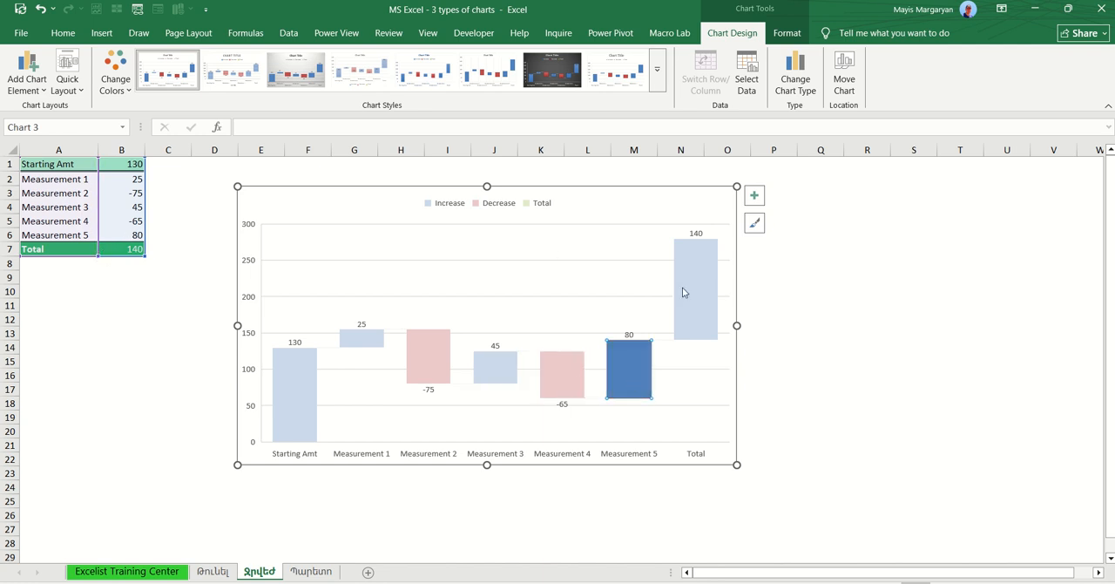
pyautogui.moveTo(697, 295)
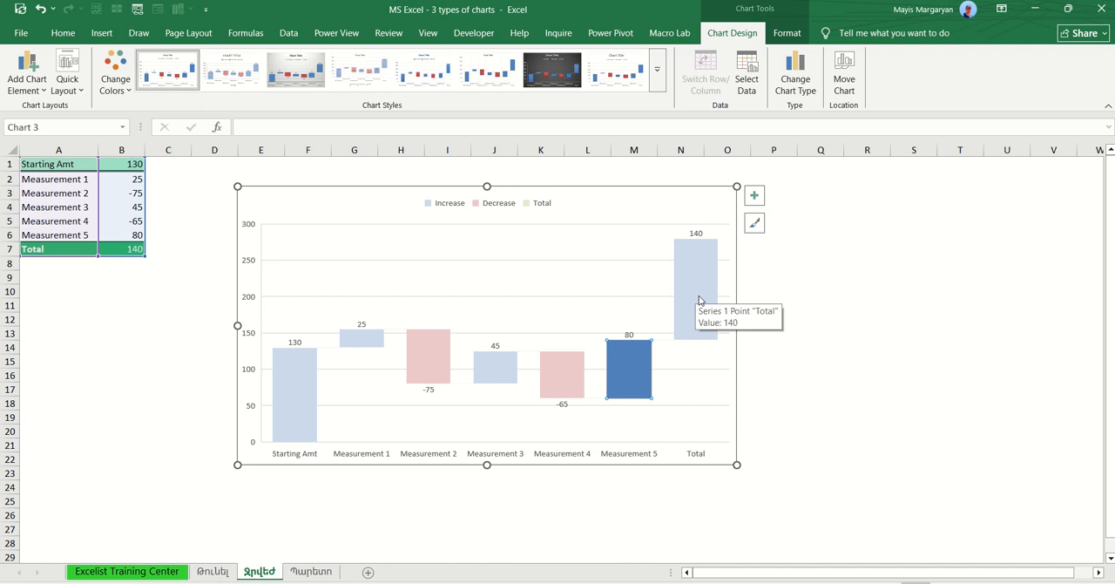
# Step: Examine the waterfall chart's Total bar and the formula in B7 that it is based on
pyautogui.click(699, 300)
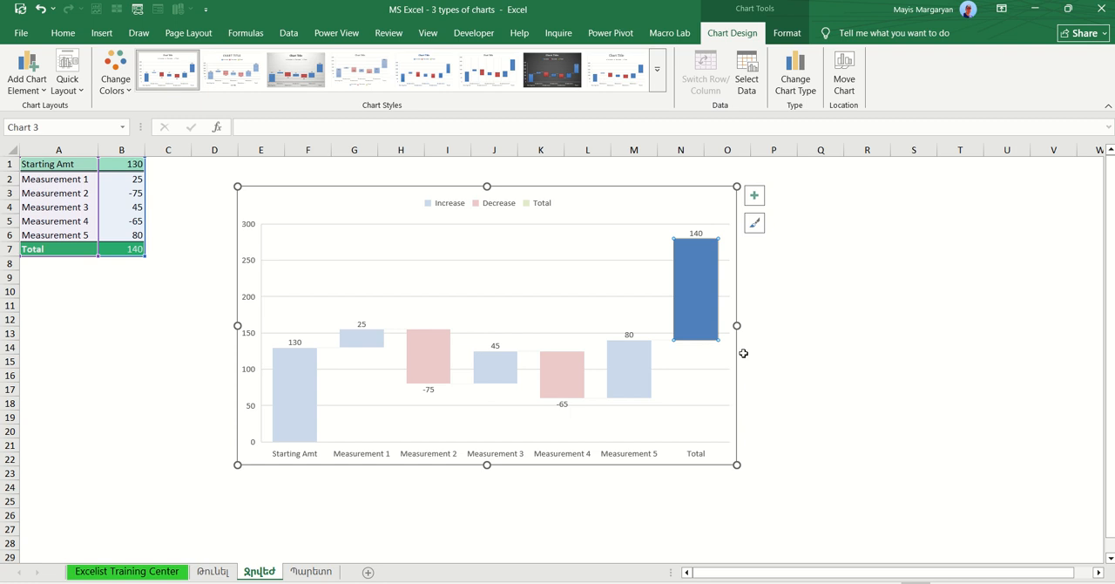
pyautogui.click(783, 354)
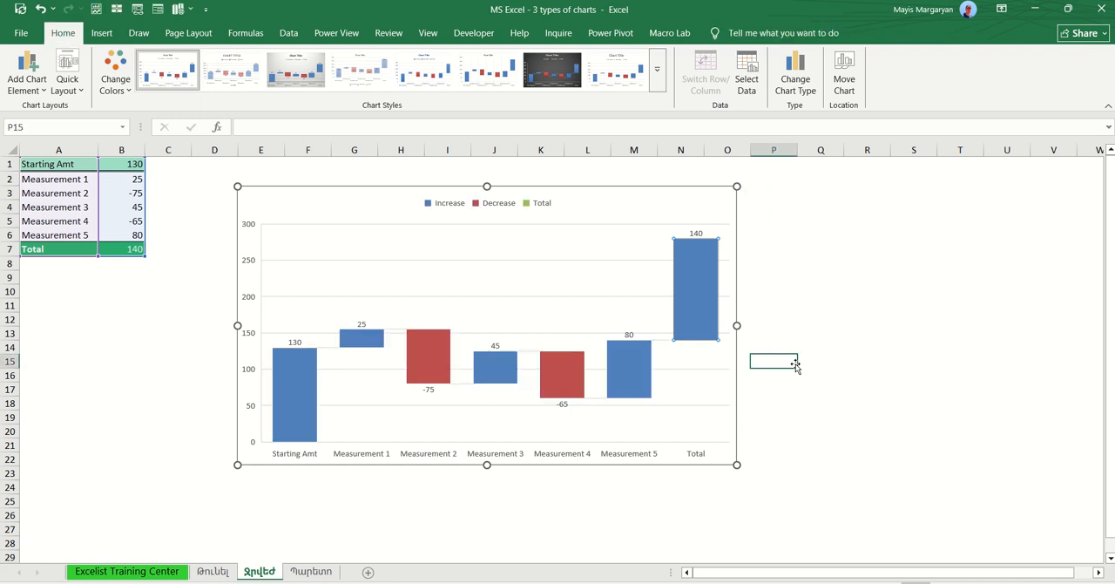
pyautogui.doubleClick(127, 250)
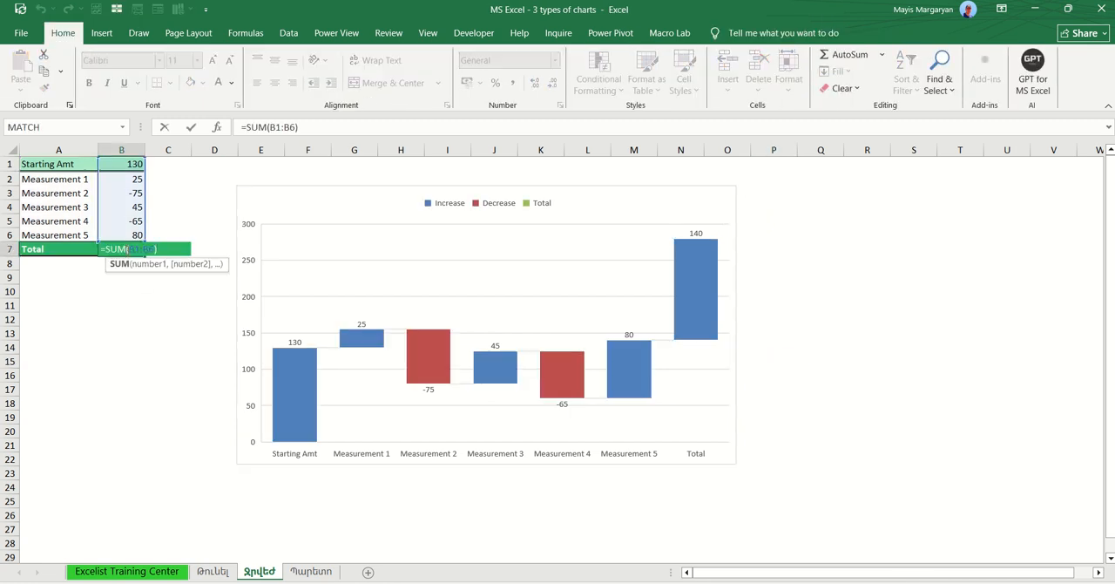
pyautogui.press('Return')
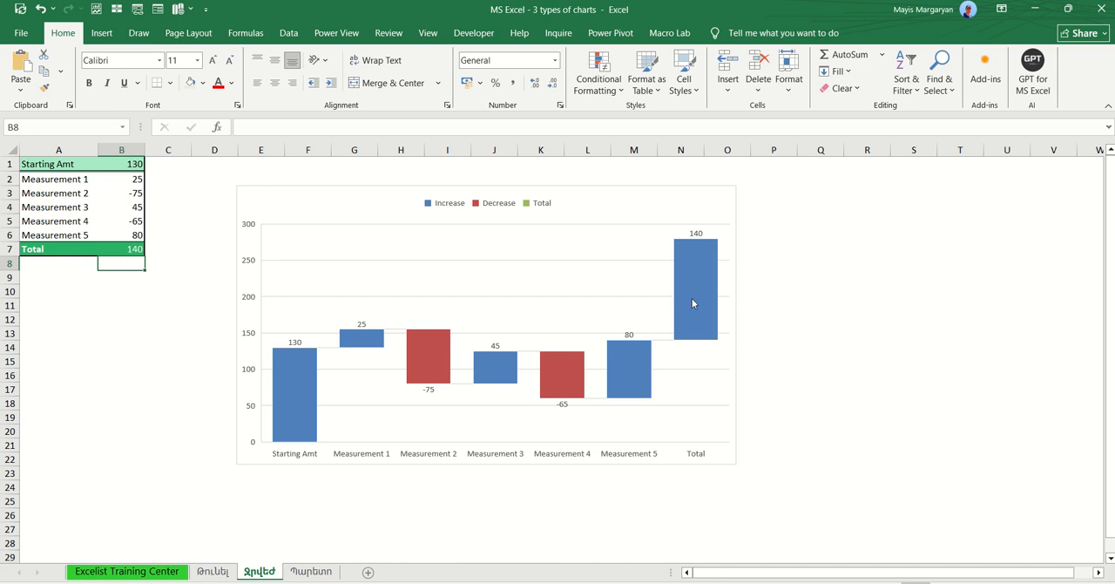
# Step: Set the waterfall chart's Total data point as a total so its bar starts from zero
pyautogui.click(693, 302)
pyautogui.click(694, 303)
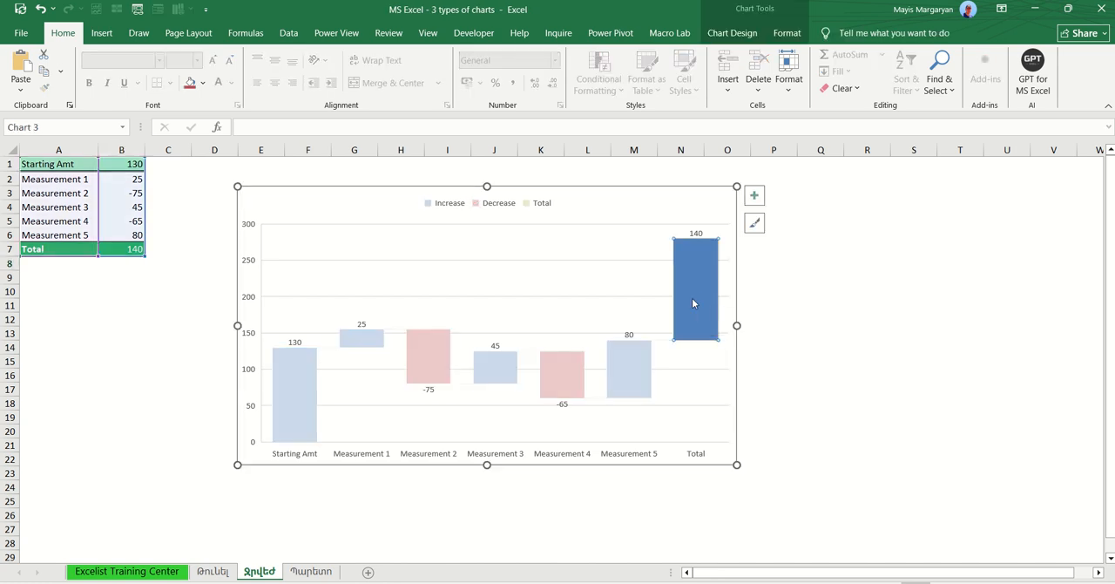
pyautogui.rightClick(694, 303)
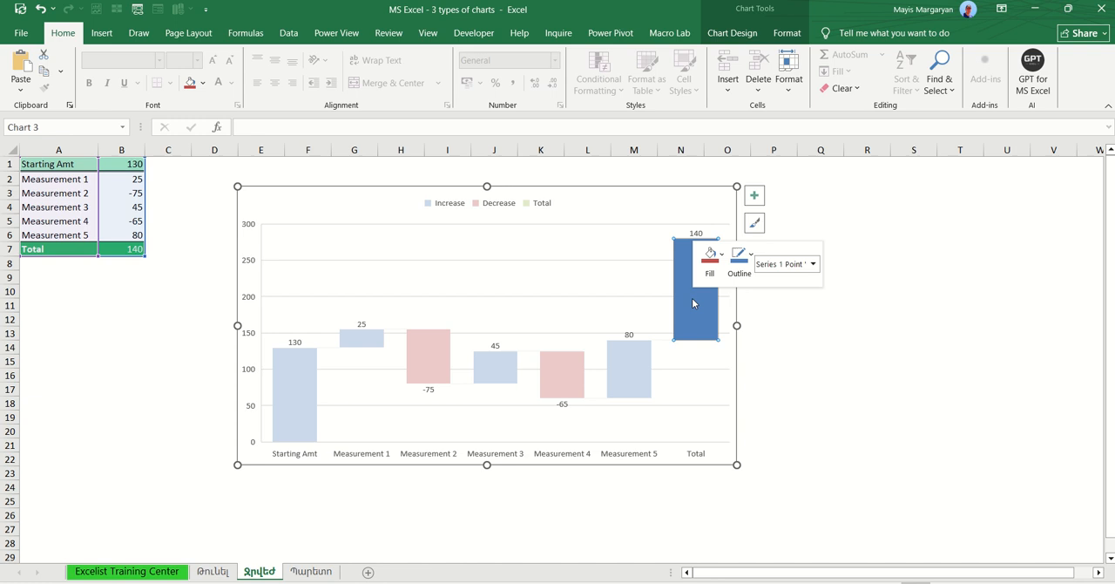
pyautogui.click(738, 434)
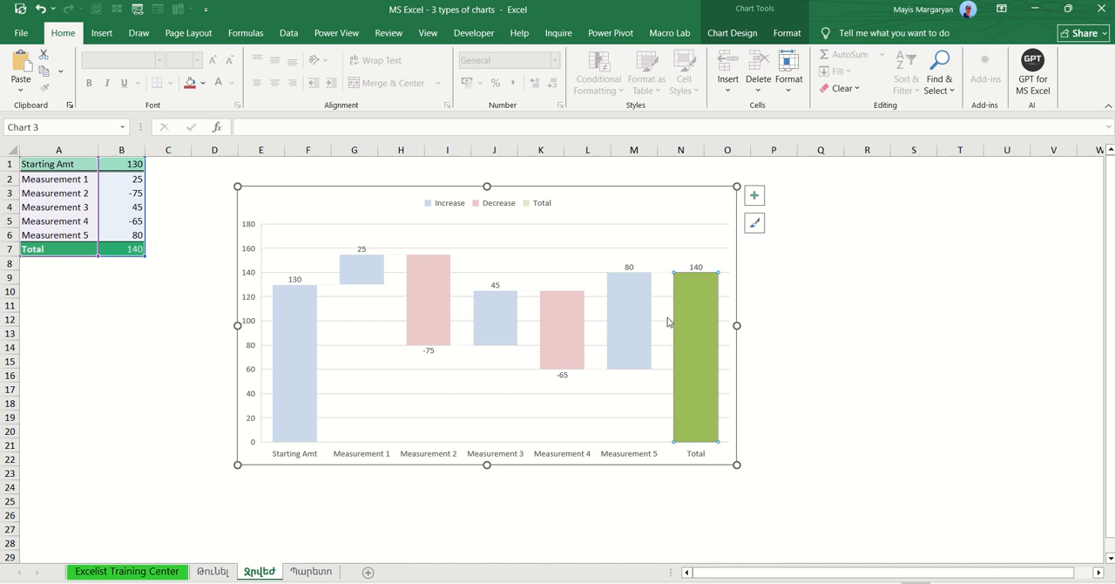
# Step: Set the waterfall chart's Starting Amt data point as a total as well
pyautogui.click(303, 337)
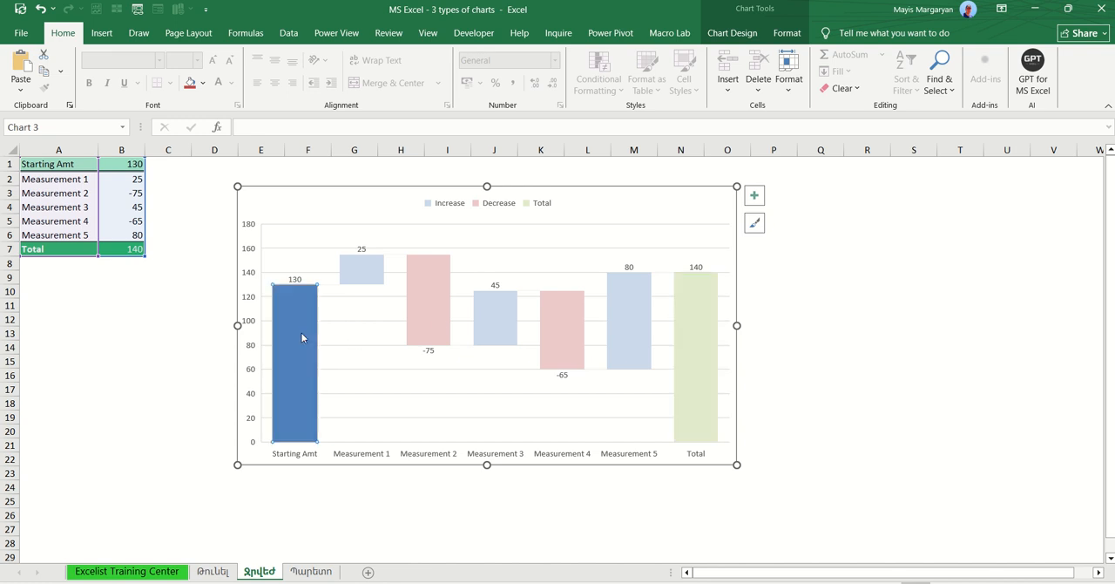
pyautogui.rightClick(301, 336)
pyautogui.click(356, 468)
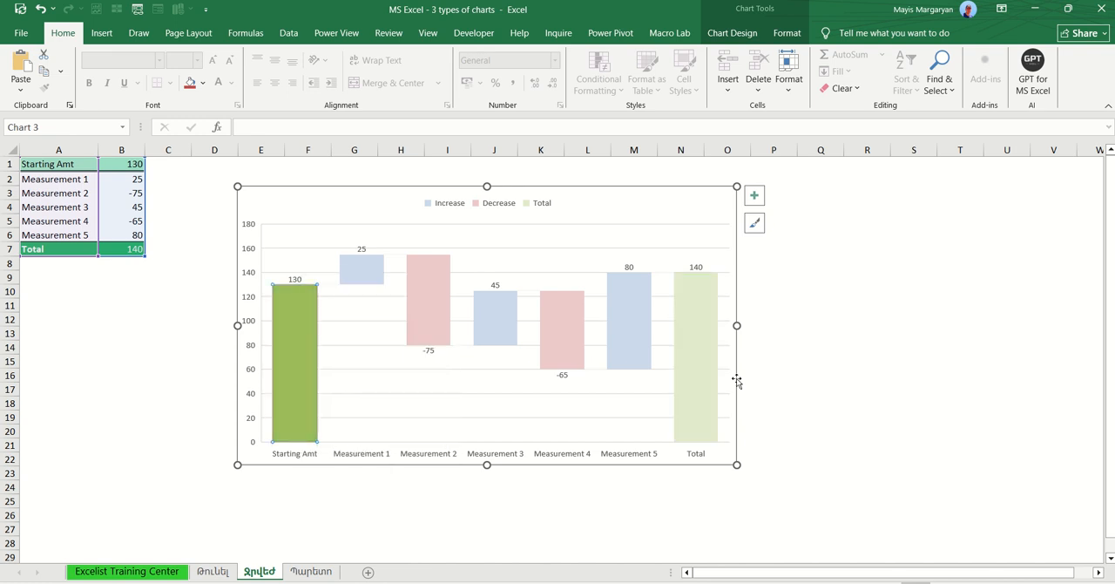
pyautogui.click(803, 376)
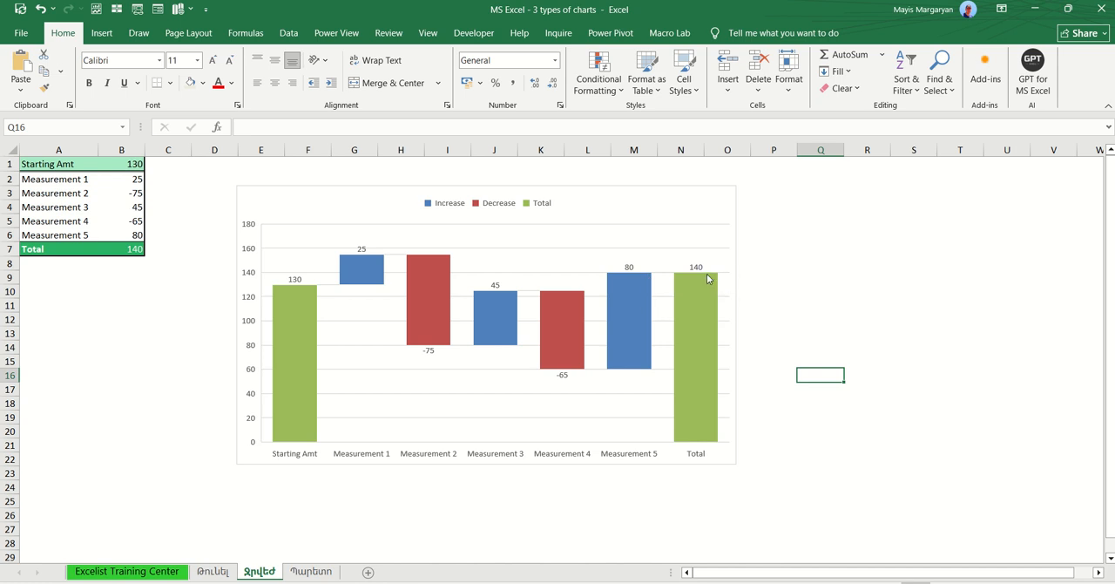
# Step: On the Պարետո sheet, select the product category and annual sales data in A1:B7 for charting
pyautogui.click(310, 572)
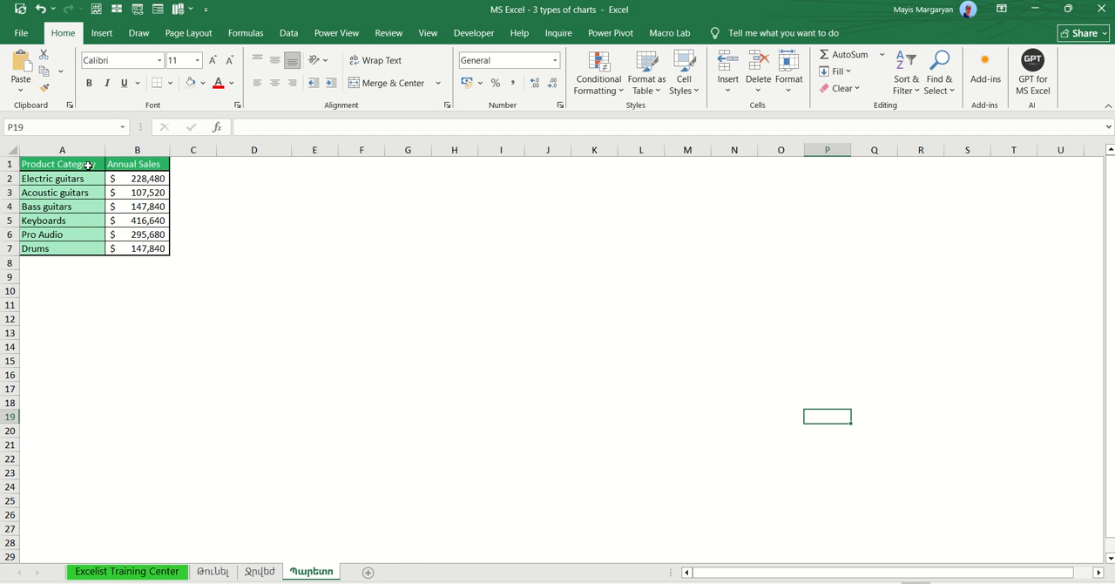
pyautogui.moveTo(88, 165); pyautogui.dragTo(142, 247)
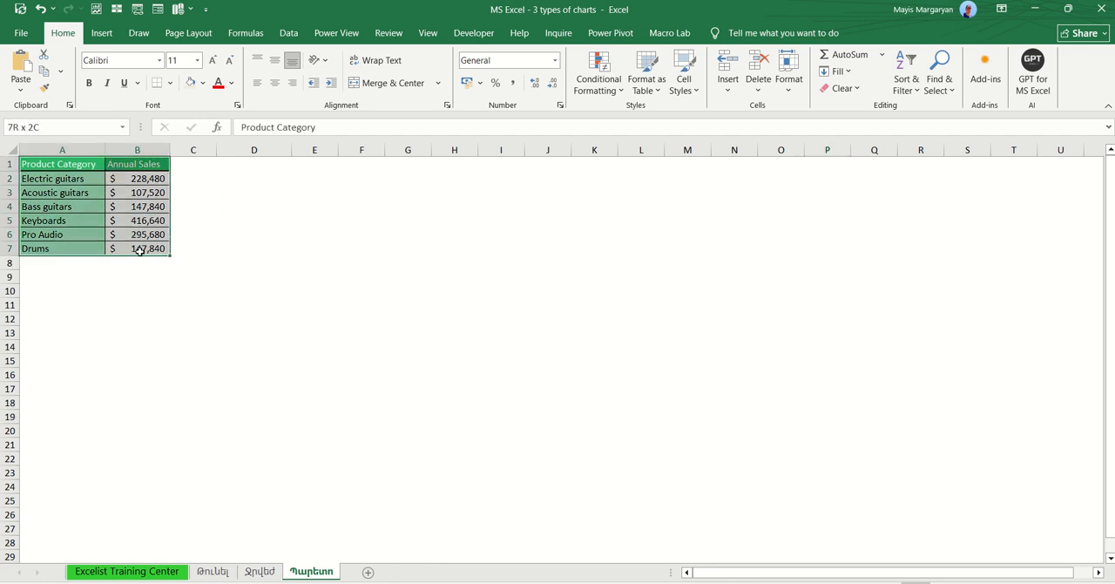
pyautogui.click(108, 32)
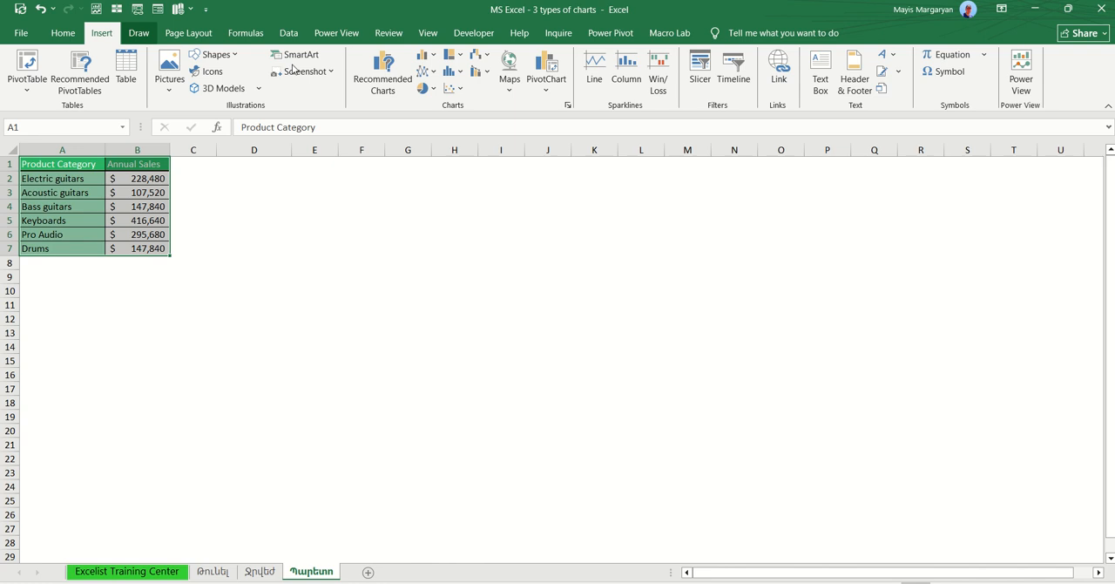
pyautogui.click(486, 56)
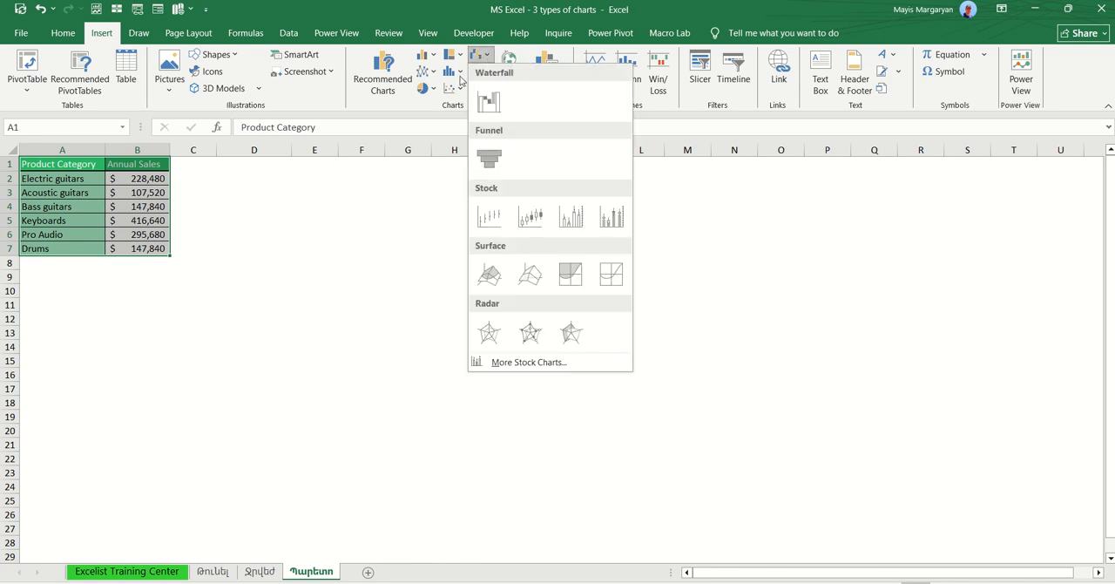
pyautogui.click(484, 74)
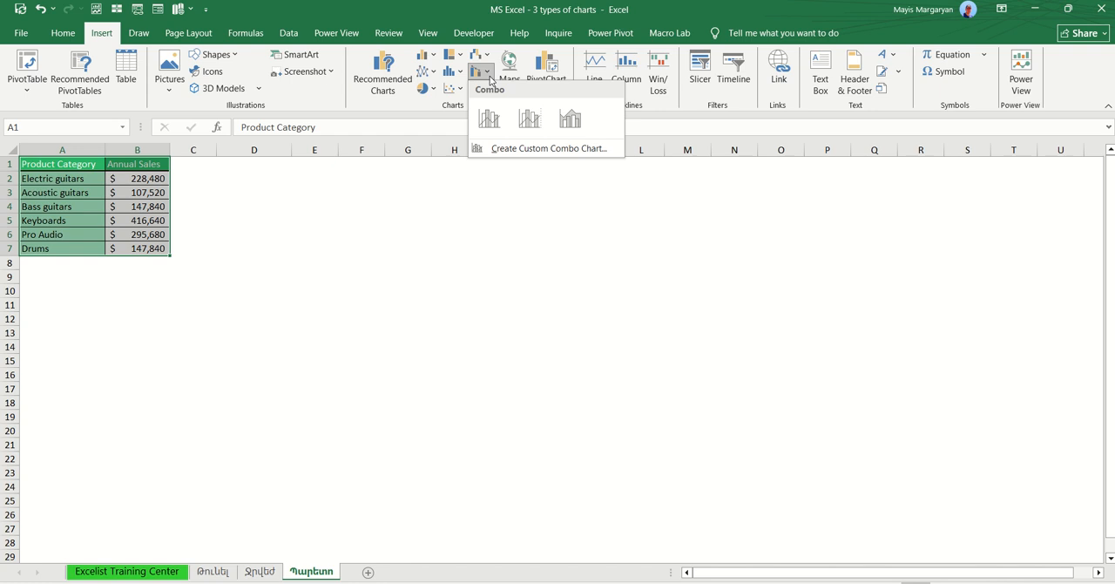
pyautogui.click(458, 91)
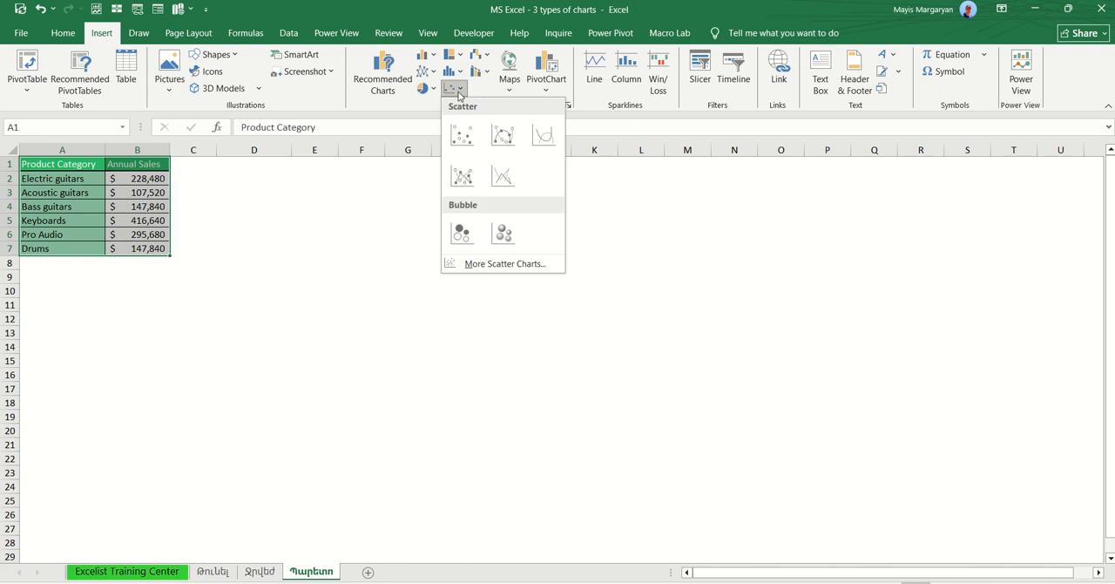
pyautogui.click(459, 57)
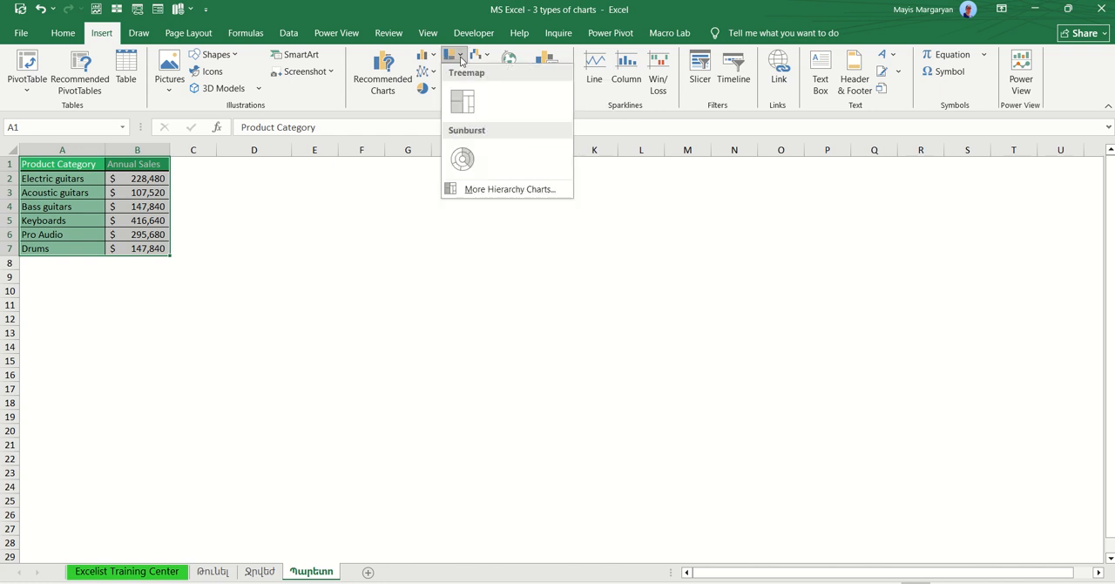
pyautogui.click(427, 57)
pyautogui.click(486, 60)
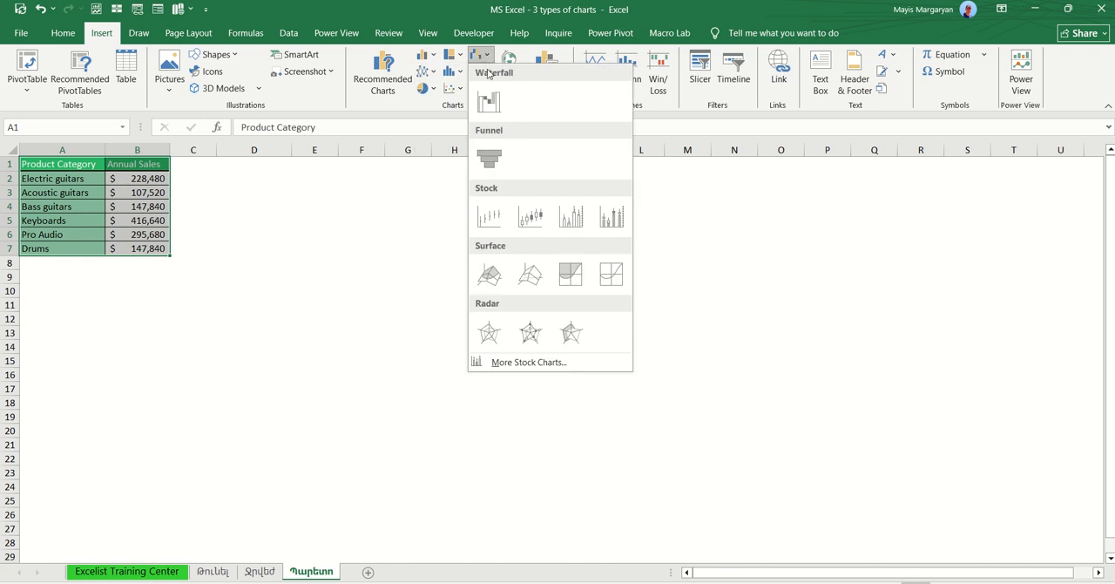
pyautogui.click(486, 60)
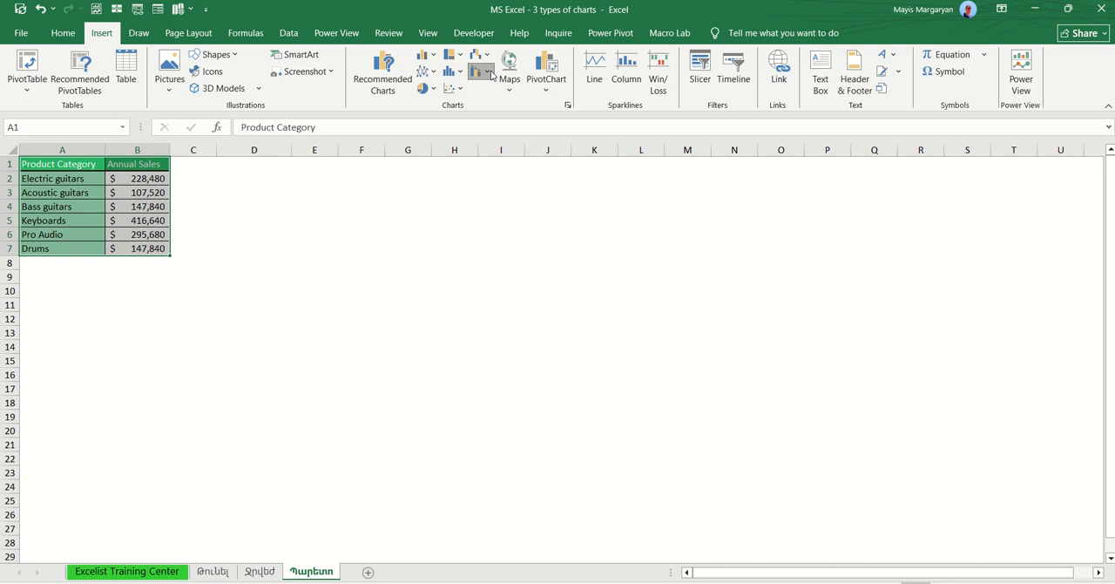
pyautogui.click(490, 73)
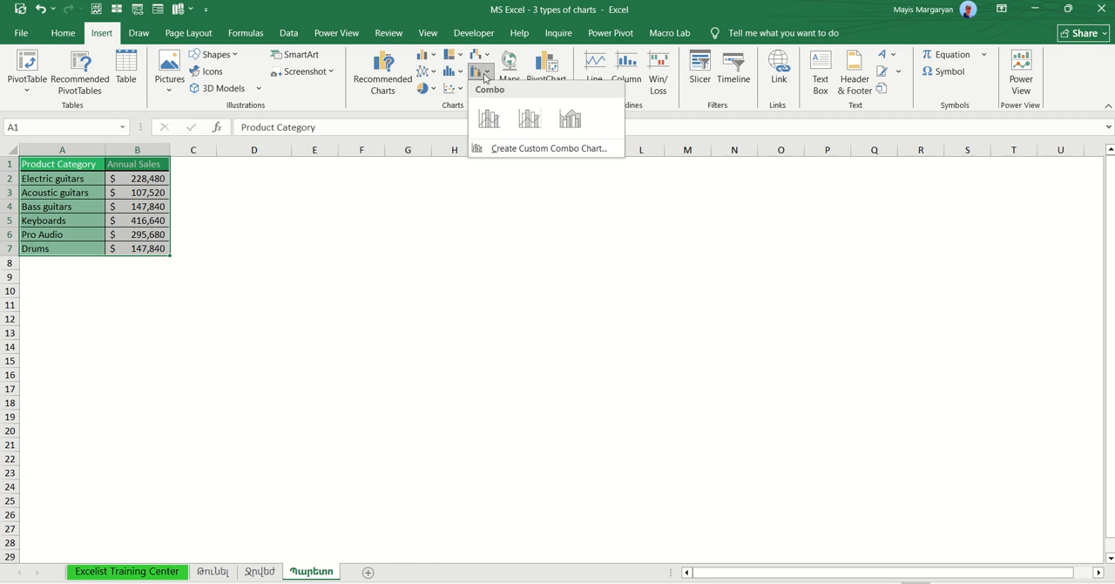
# Step: Insert a Pareto chart from the selected product category sales data
pyautogui.click(460, 73)
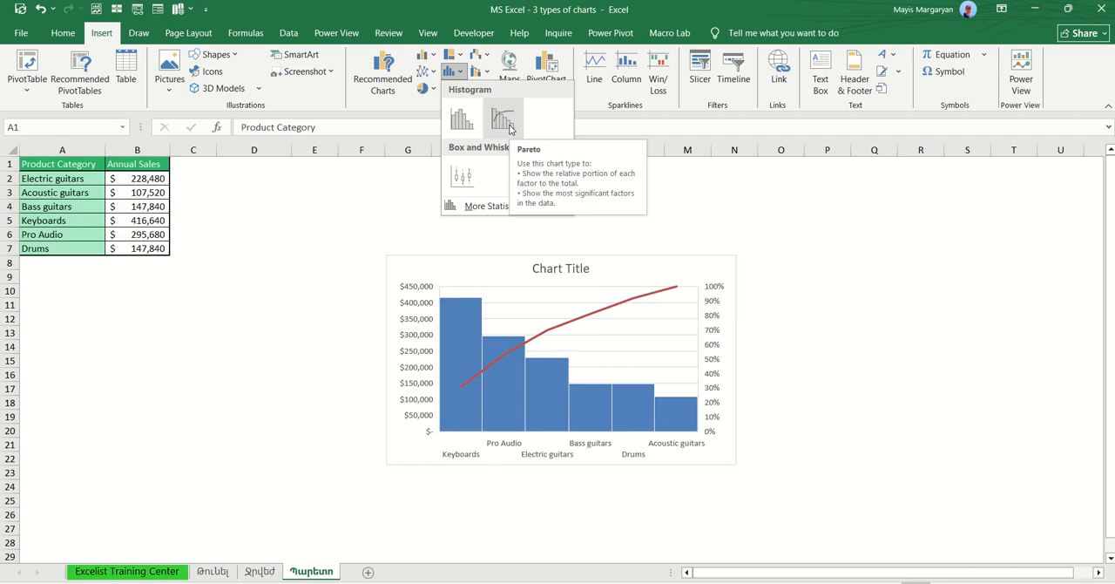
pyautogui.click(510, 129)
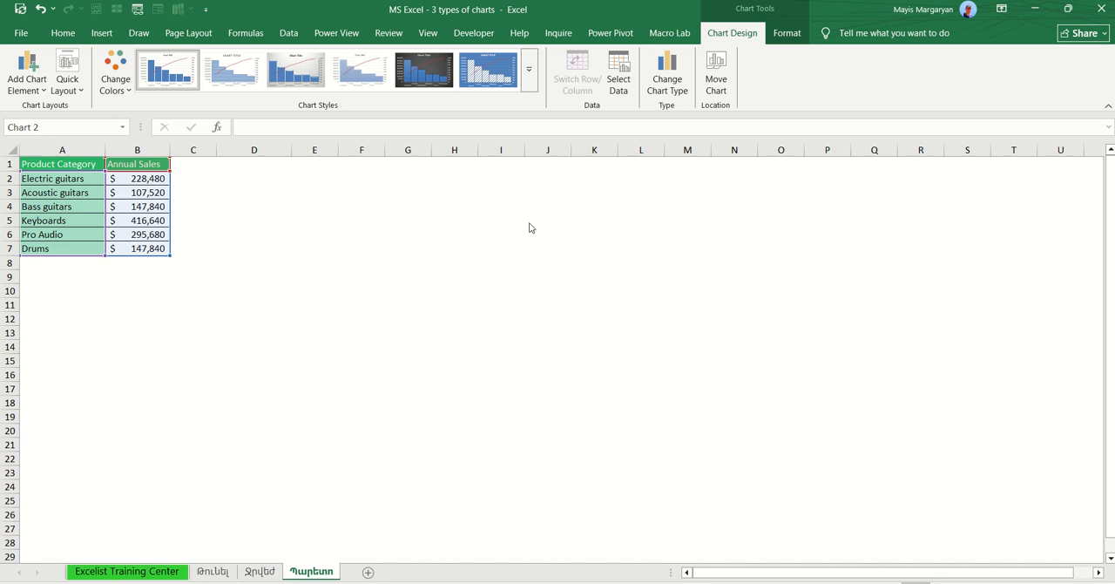
# Step: Move and enlarge the Pareto chart to cover about E1 to M19, and delete its title
pyautogui.moveTo(469, 275); pyautogui.dragTo(398, 186)
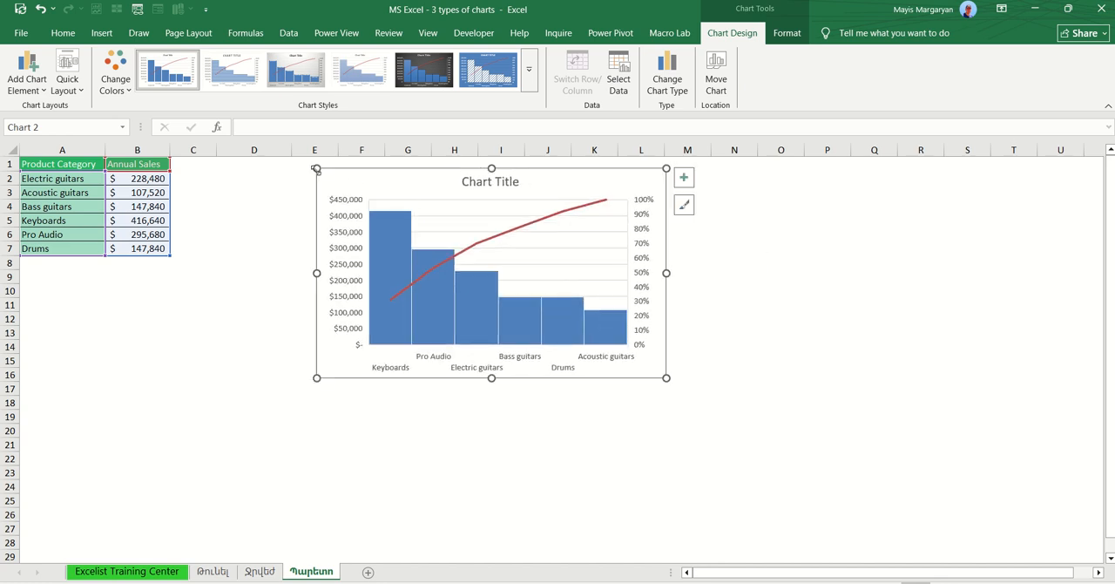
pyautogui.moveTo(317, 169); pyautogui.dragTo(296, 164)
pyautogui.moveTo(290, 157); pyautogui.dragTo(291, 159)
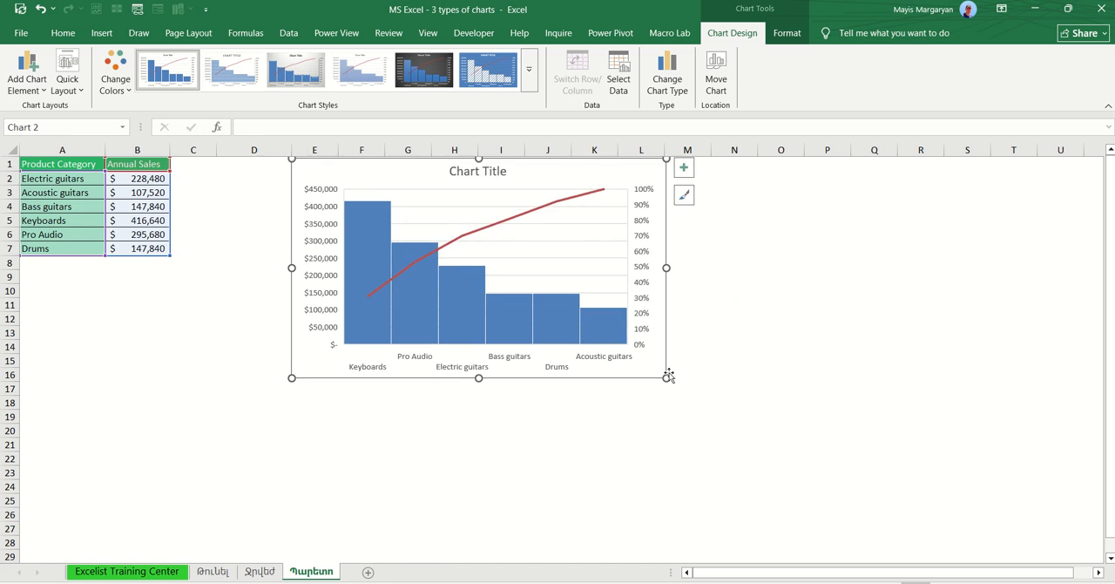
pyautogui.moveTo(667, 377); pyautogui.dragTo(711, 419)
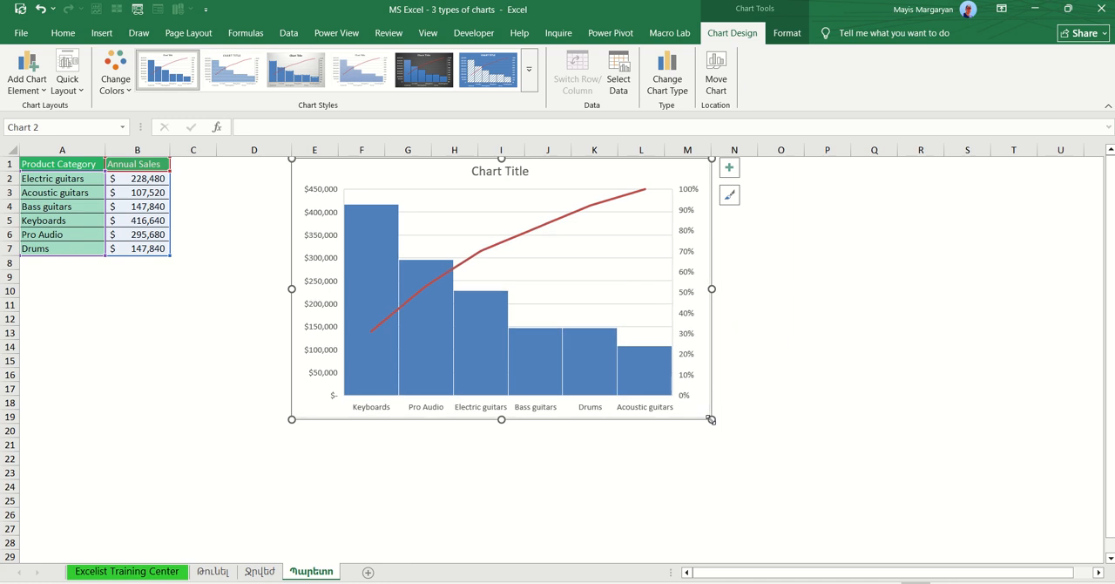
pyautogui.click(518, 179)
pyautogui.press('Delete')
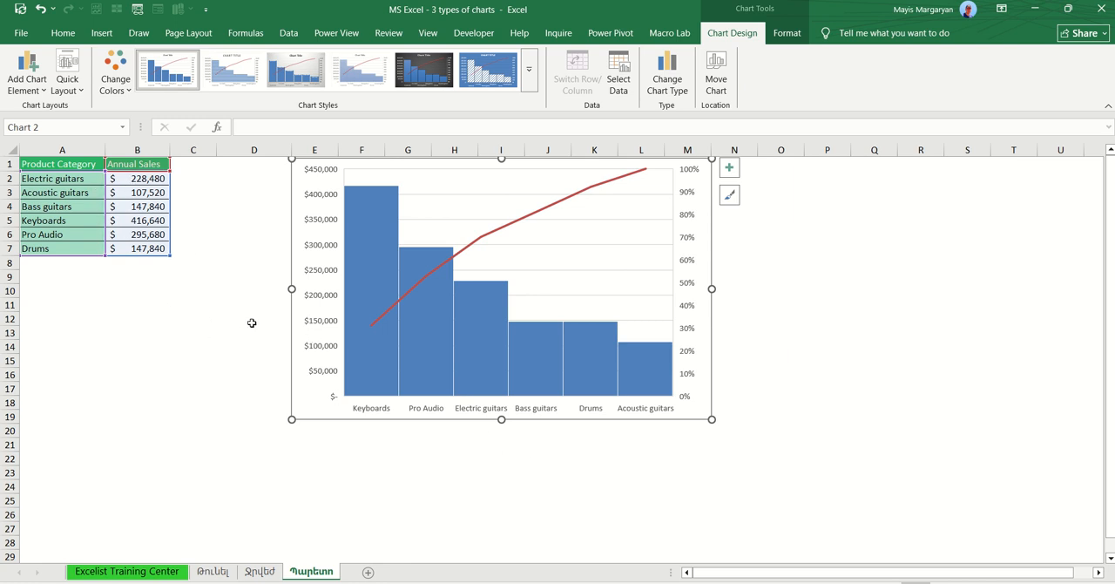
# Step: Compare the Annual Sales values in B2:B7, especially Keyboards, with the Pareto chart's bars and cumulative line
pyautogui.click(146, 224)
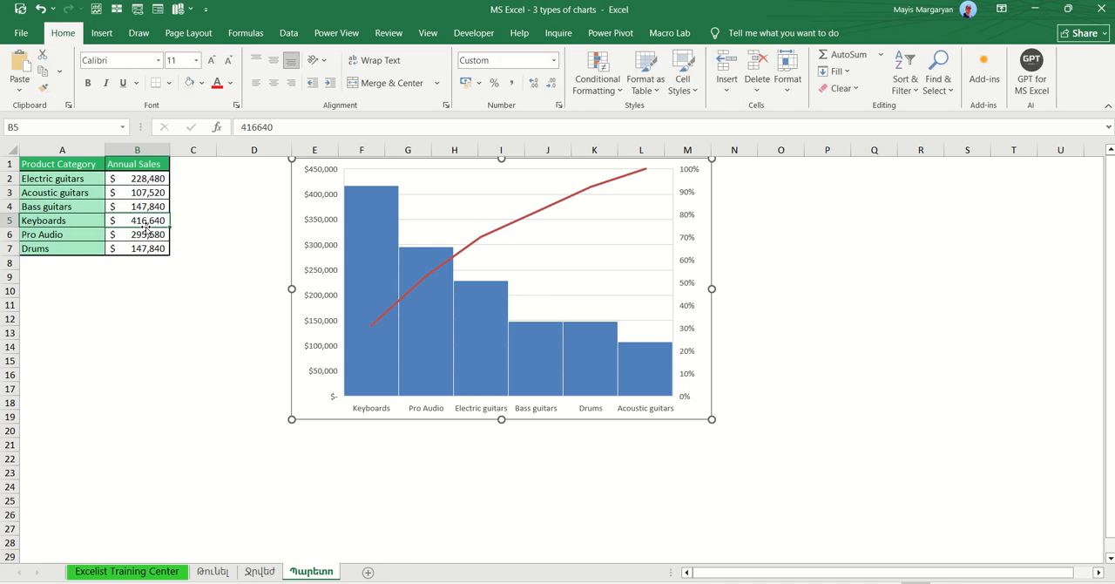
pyautogui.click(153, 179)
pyautogui.moveTo(153, 179); pyautogui.dragTo(154, 248)
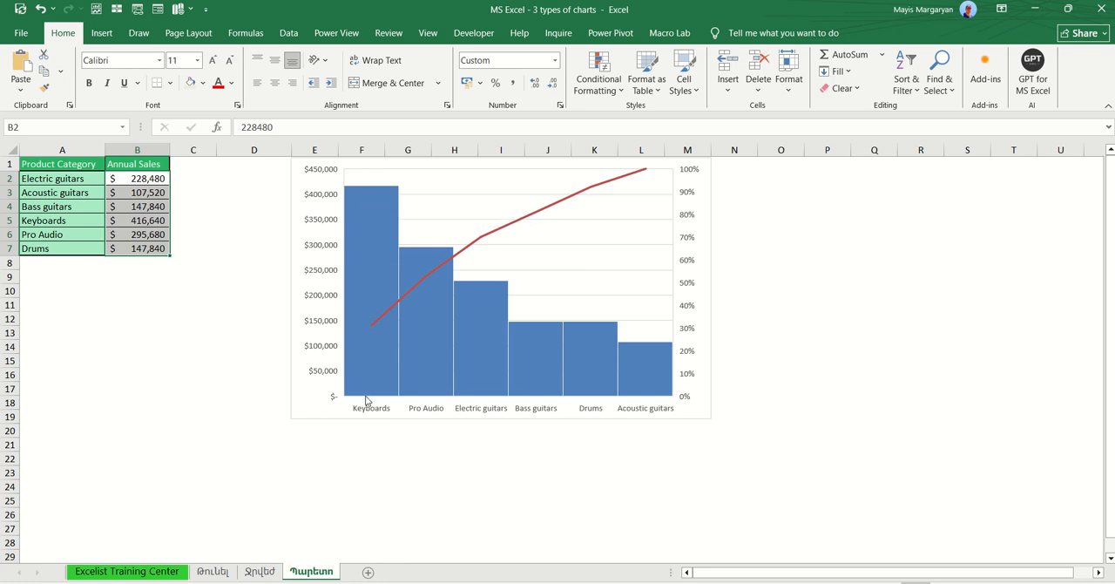
pyautogui.click(152, 219)
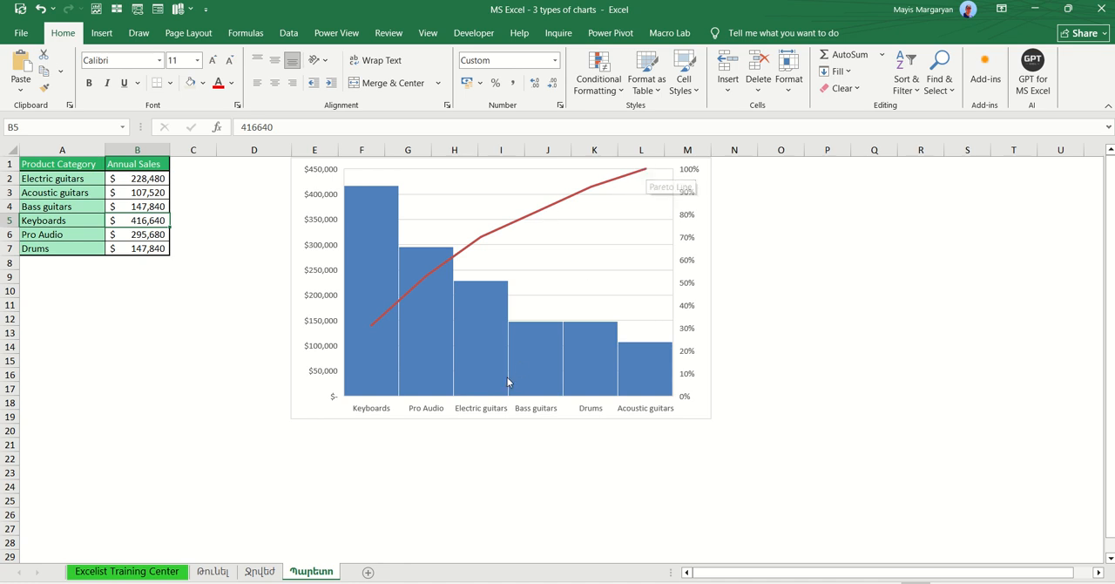
pyautogui.moveTo(371, 338)
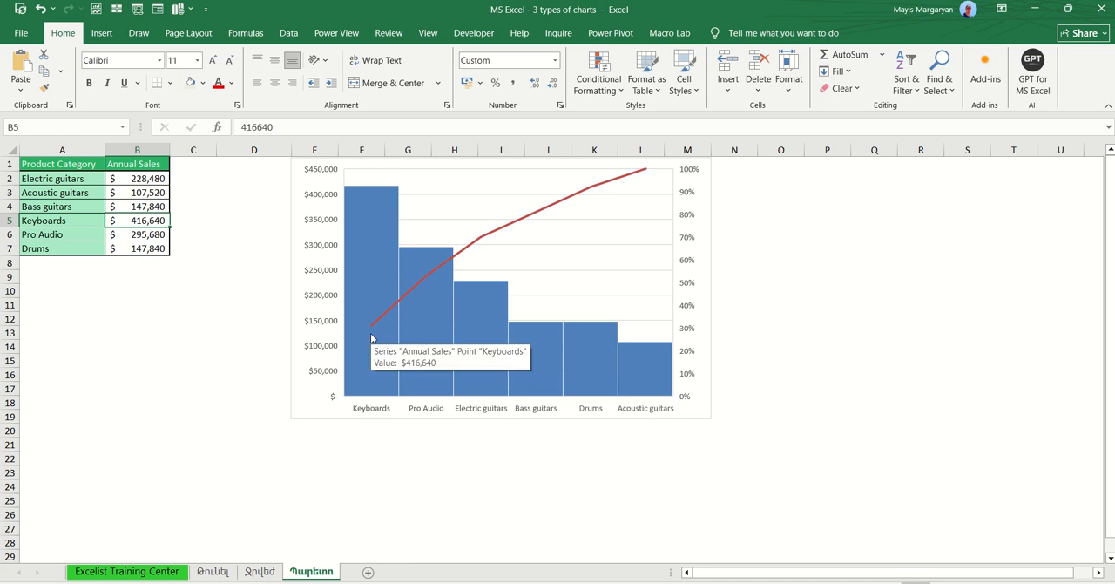